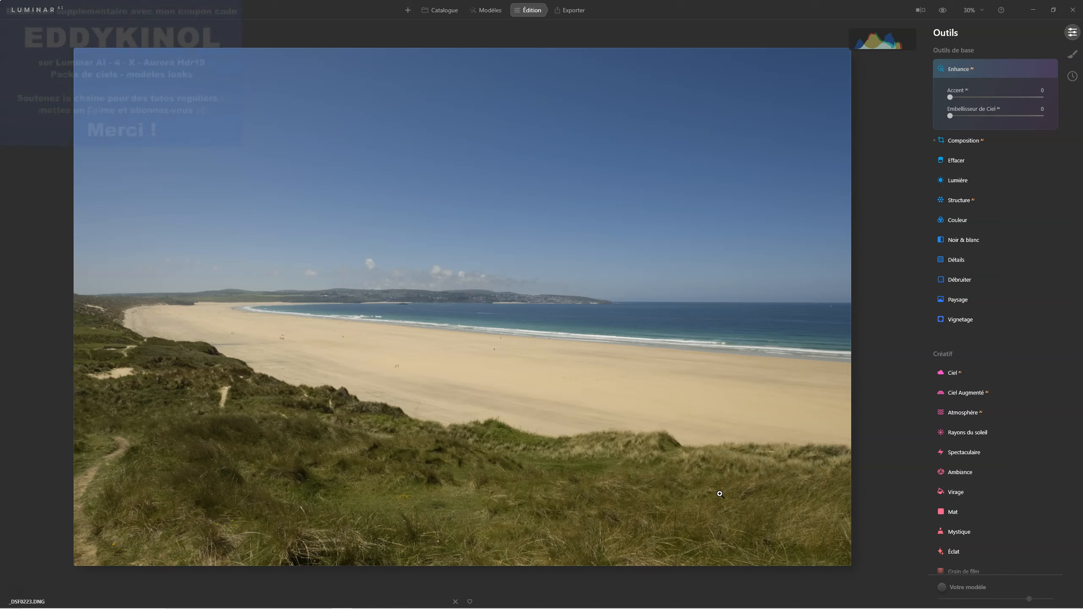
# Change the photo's colour profile to Adobe Standard in the Lumière tool and review the custom DCP profile options
pyautogui.click(955, 181)
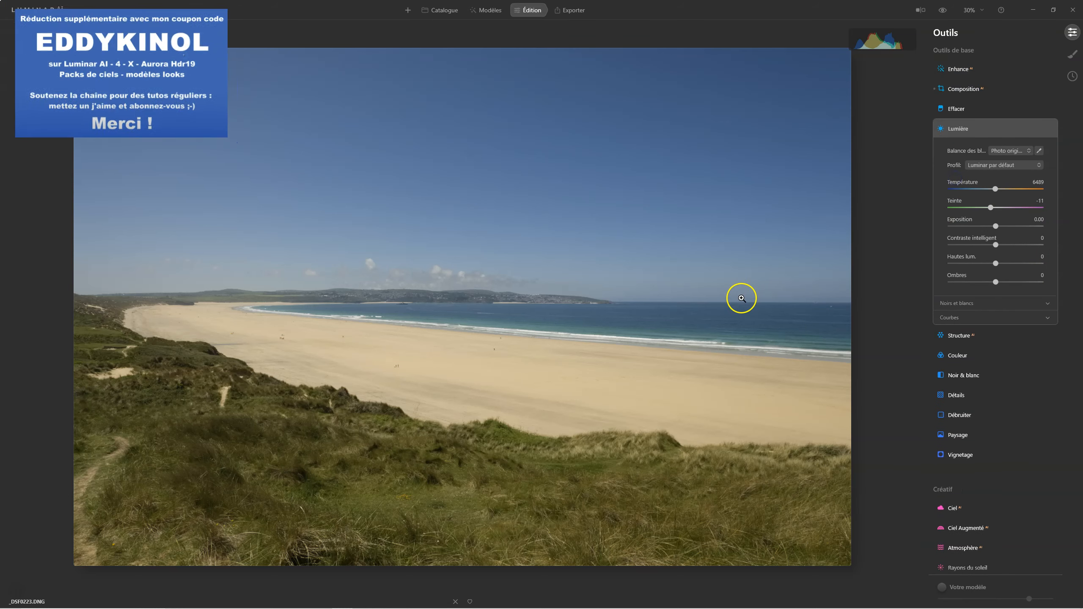
pyautogui.click(994, 166)
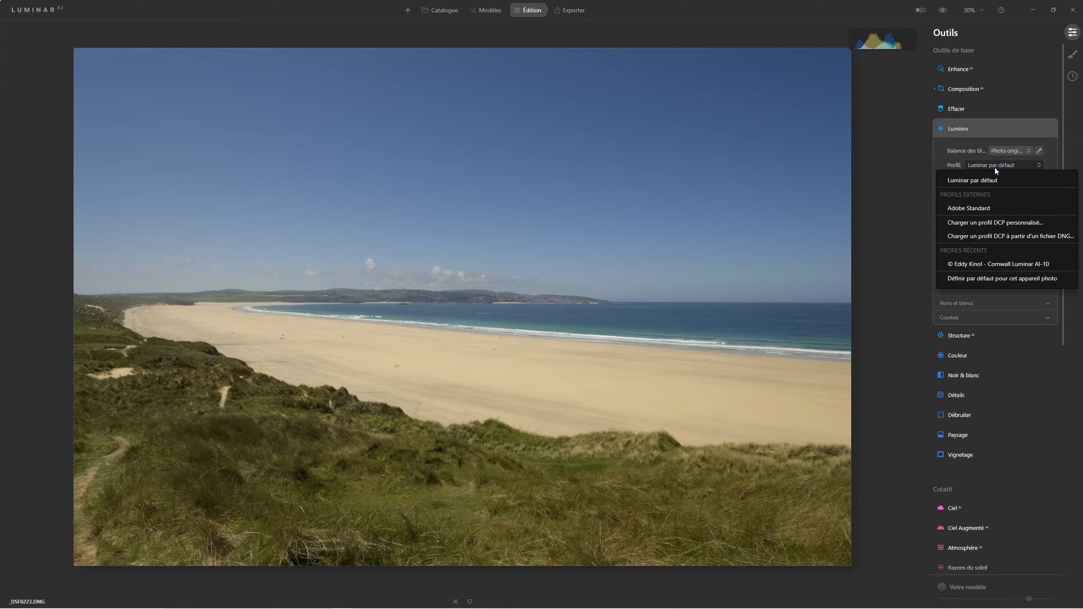
pyautogui.click(966, 209)
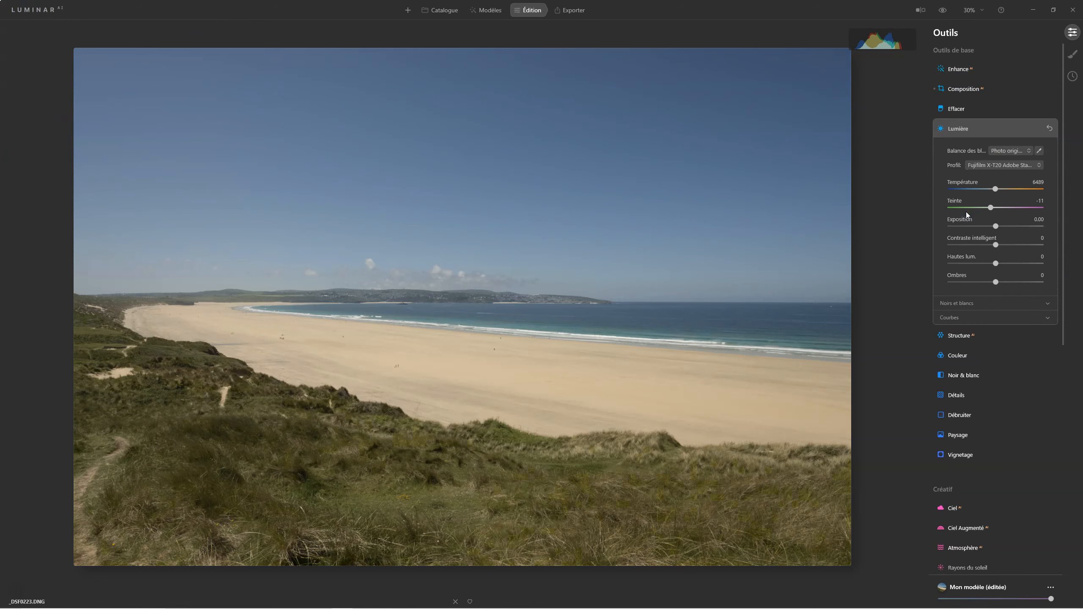
pyautogui.click(990, 160)
pyautogui.click(991, 161)
pyautogui.click(1014, 171)
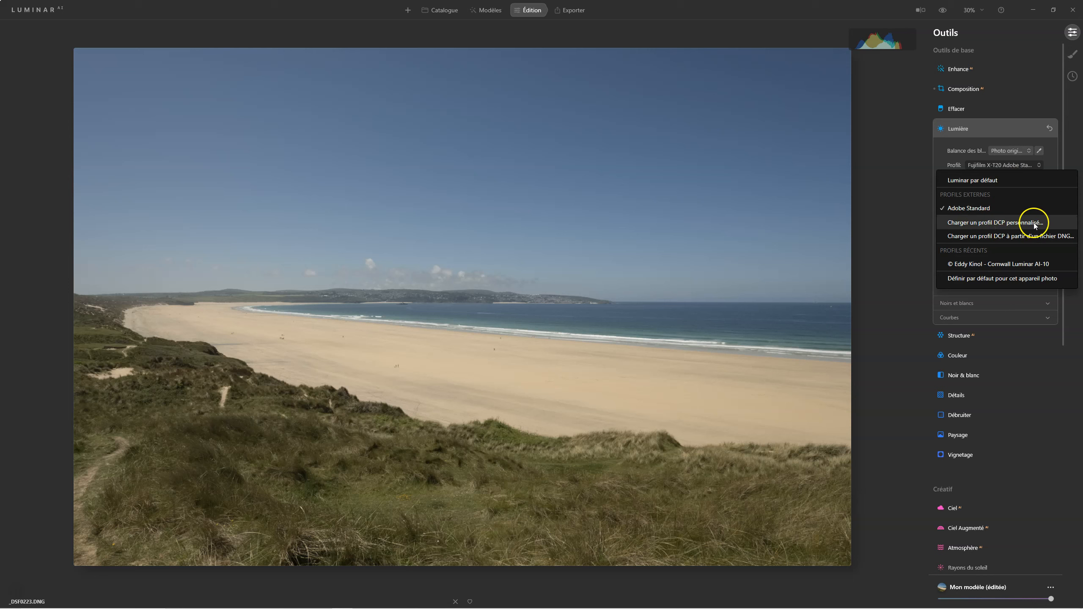
pyautogui.click(891, 195)
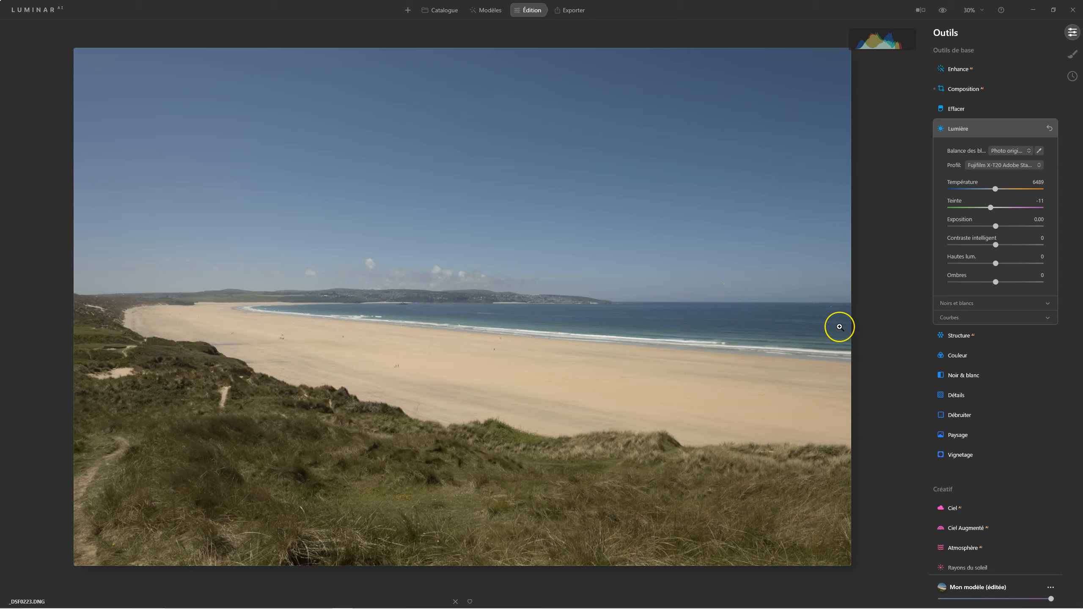
# Set the white balance in Lumière by sampling a neutral colour at the surf line, then collapse the tool
pyautogui.click(1038, 151)
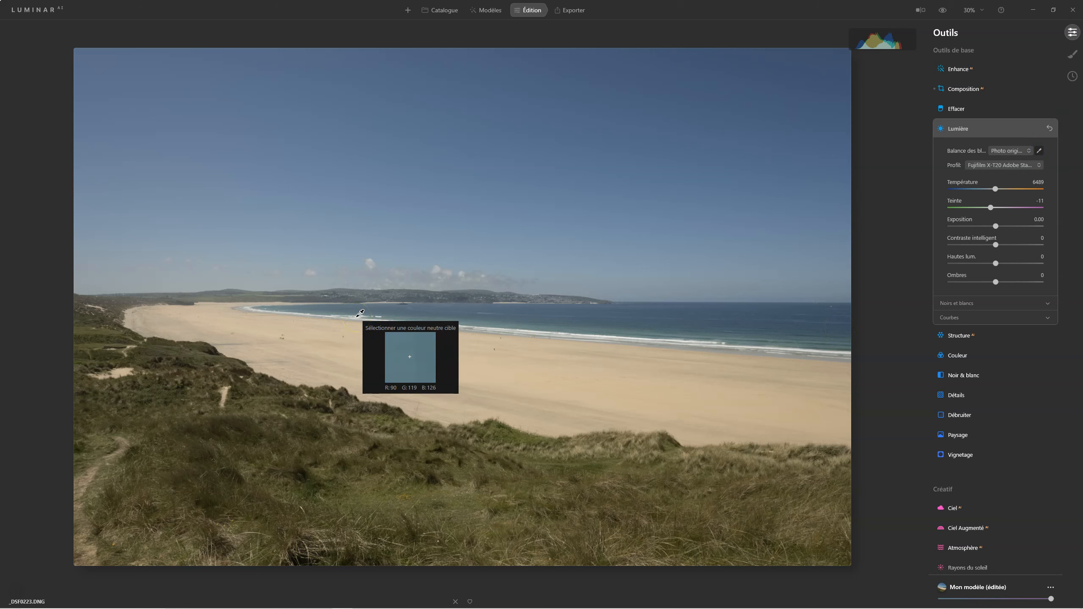
pyautogui.click(360, 314)
pyautogui.click(609, 372)
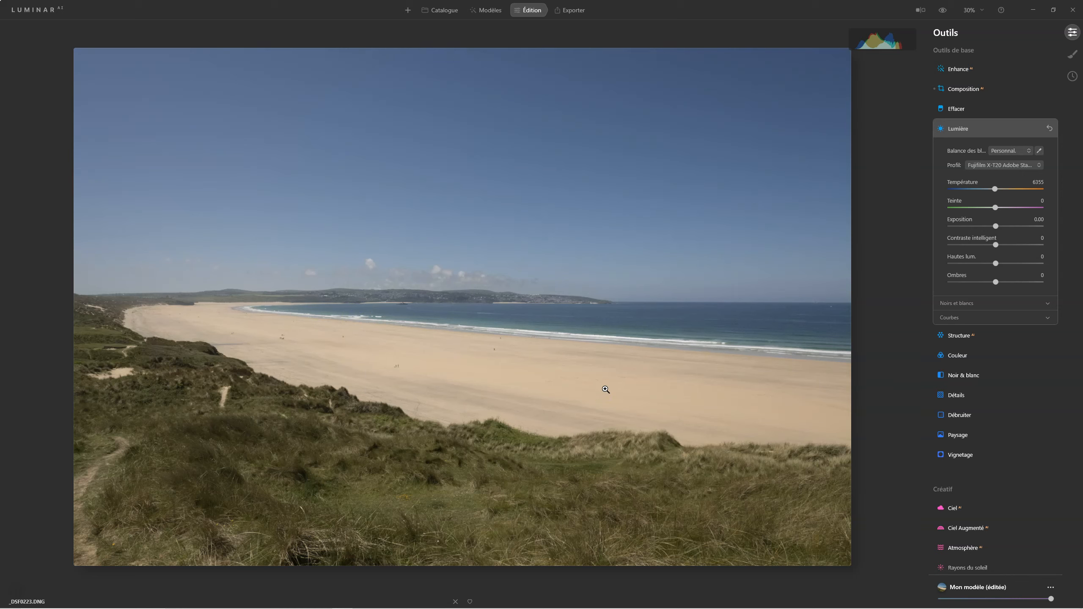
pyautogui.click(950, 132)
# Set Accent AI to 53 in the Enhance tool and compare the photo with and without the adjustment
pyautogui.click(950, 69)
pyautogui.click(950, 98)
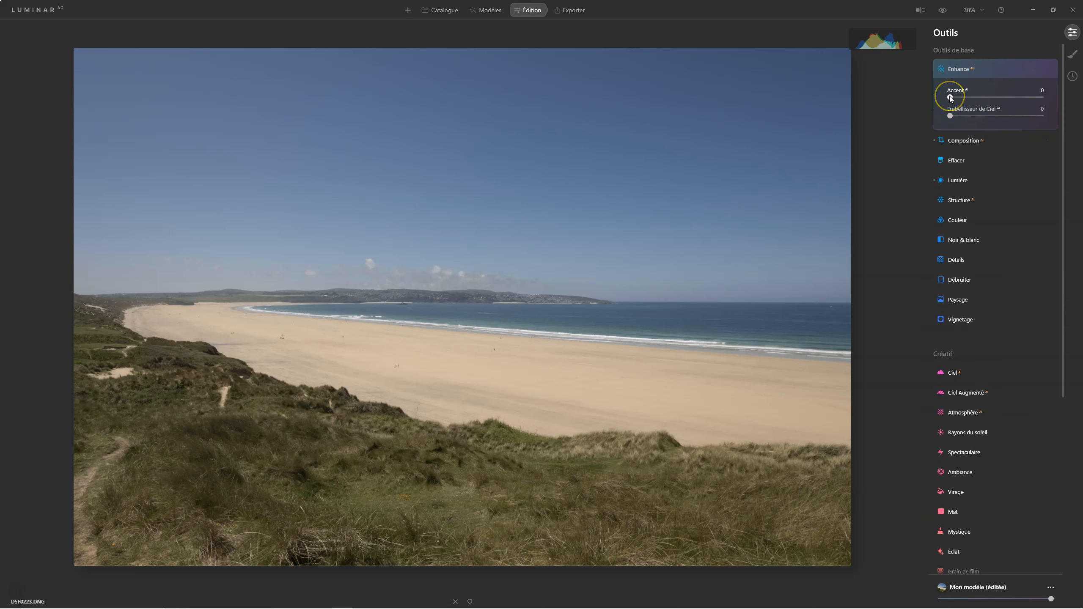
pyautogui.moveTo(953, 97); pyautogui.dragTo(994, 98)
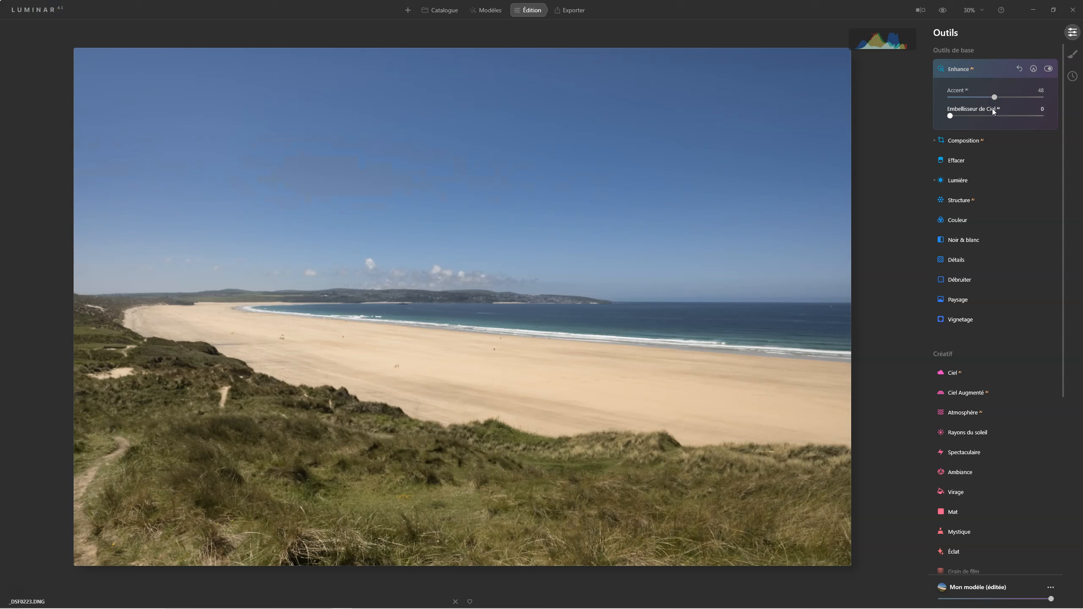
pyautogui.click(995, 98)
pyautogui.click(1049, 69)
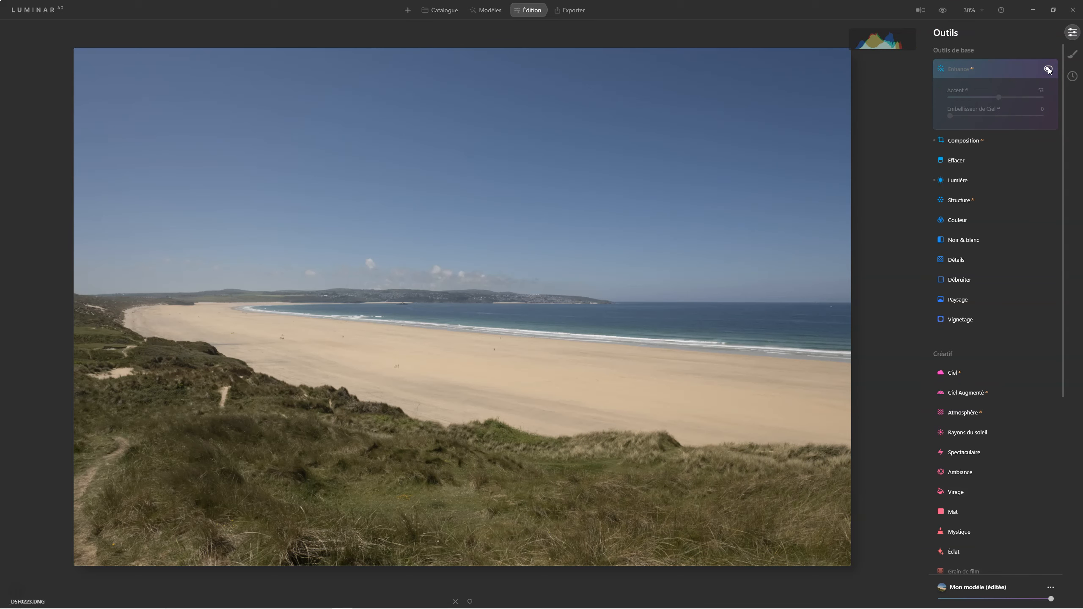
pyautogui.click(1049, 69)
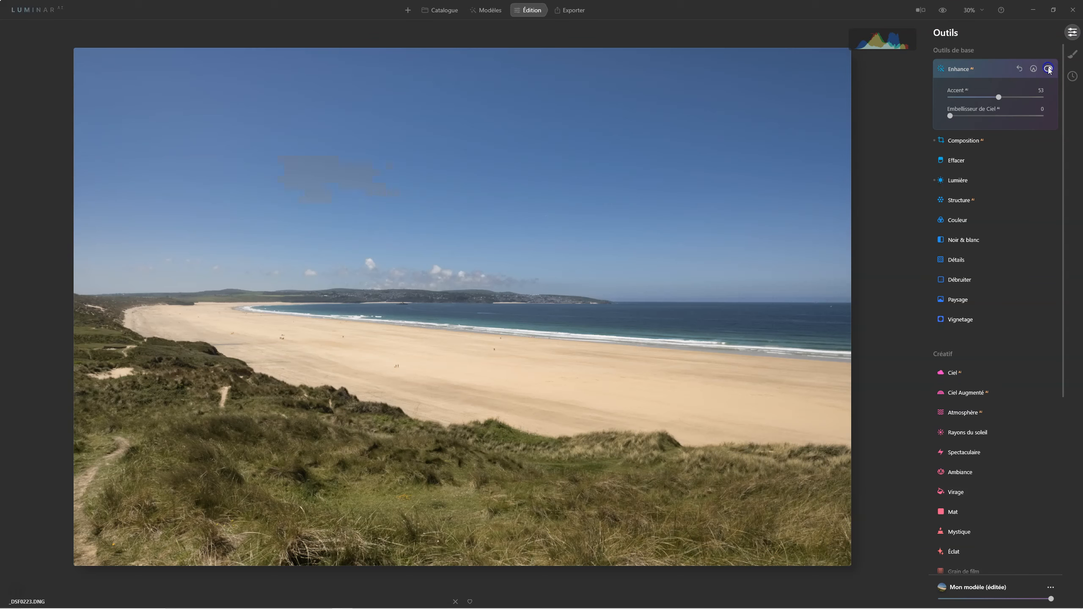
pyautogui.click(1049, 69)
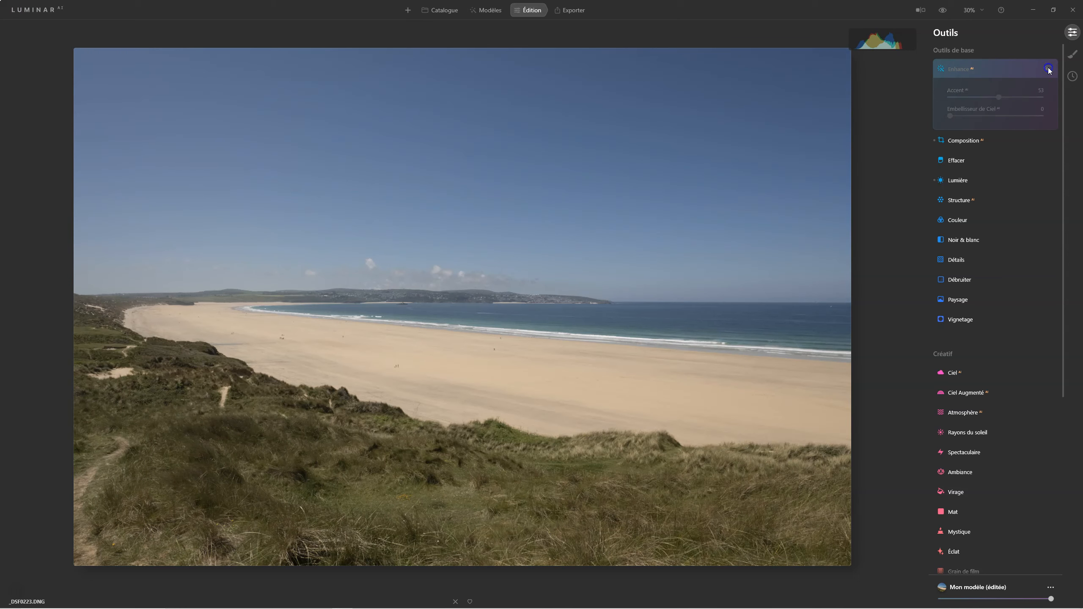
pyautogui.click(1049, 69)
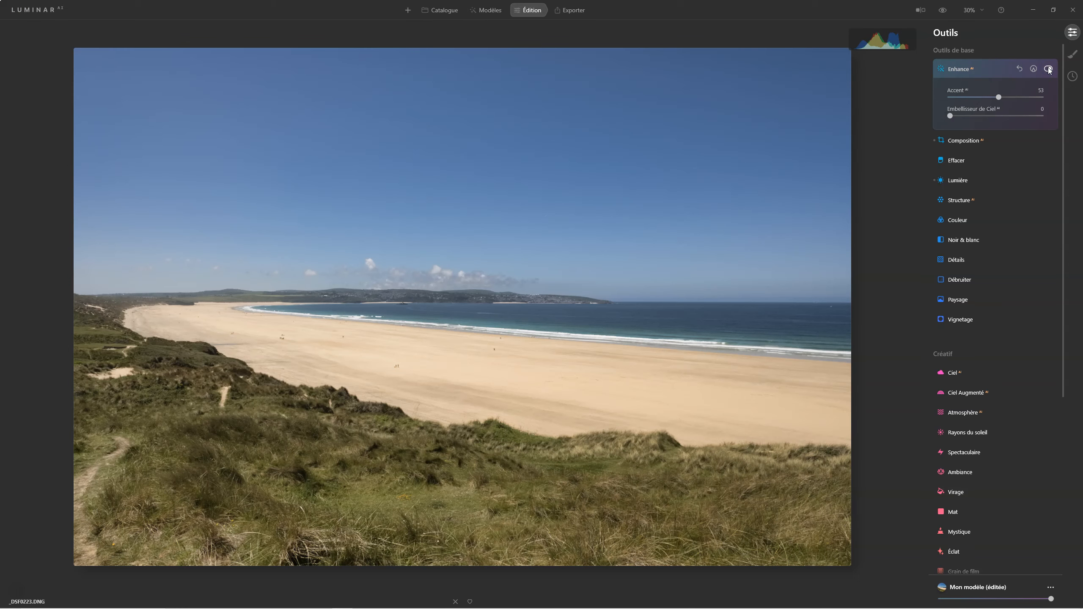
pyautogui.click(1049, 69)
pyautogui.click(1048, 69)
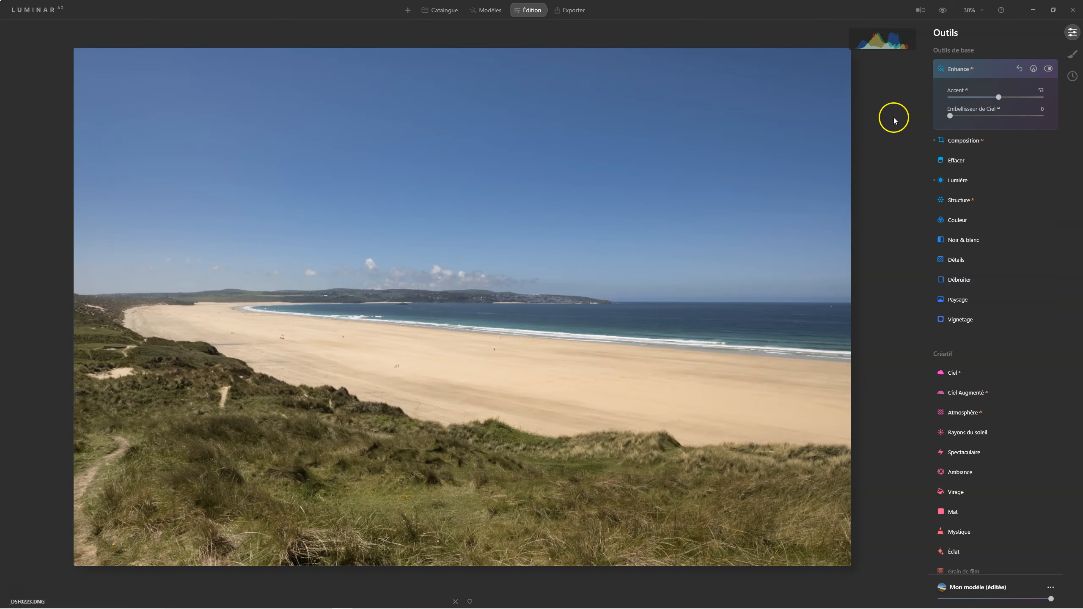
# Set Embellisseur de Ciel AI to 33 and compare the photo with and without the Enhance adjustments
pyautogui.click(950, 115)
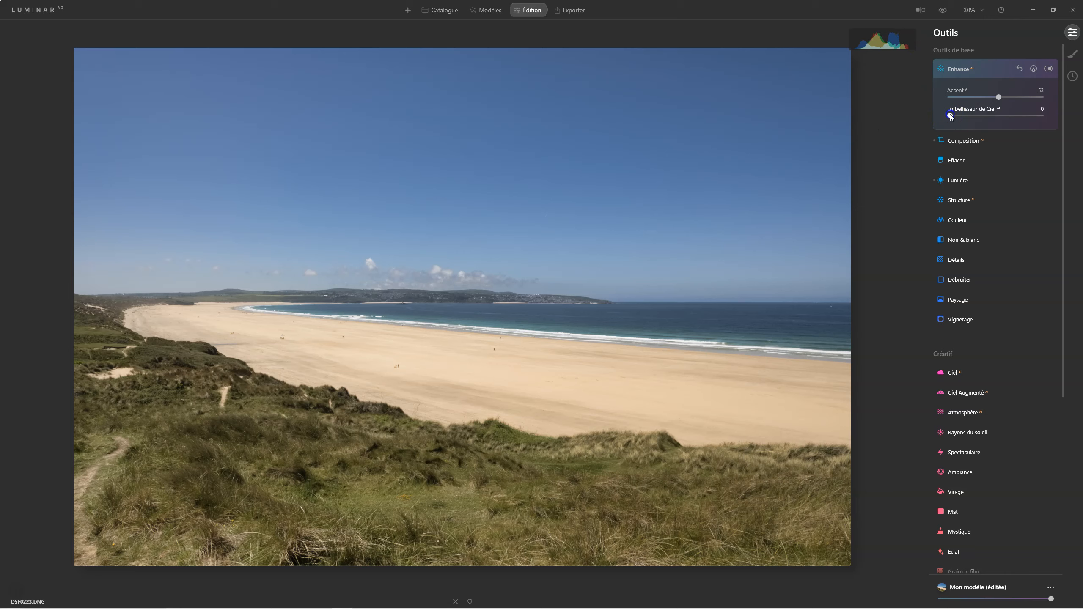
pyautogui.moveTo(952, 116); pyautogui.dragTo(979, 115)
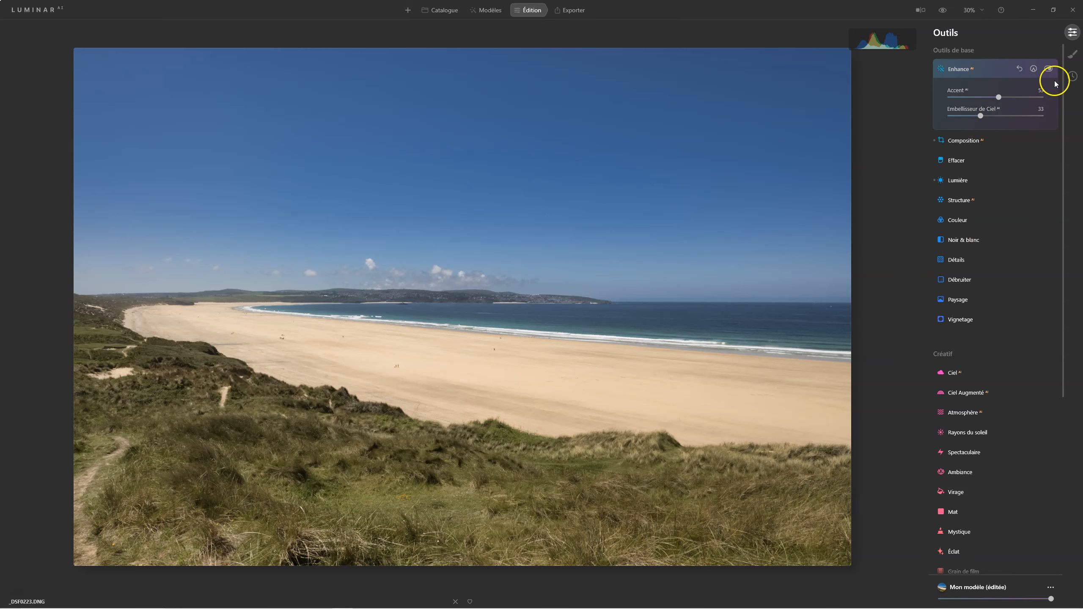
pyautogui.click(1048, 68)
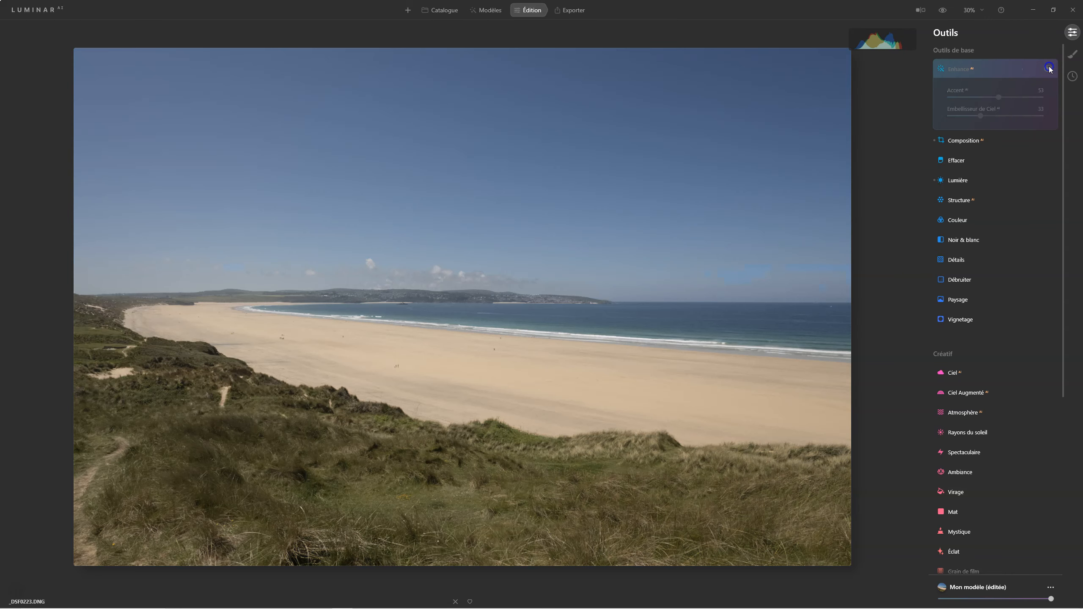
pyautogui.click(1048, 68)
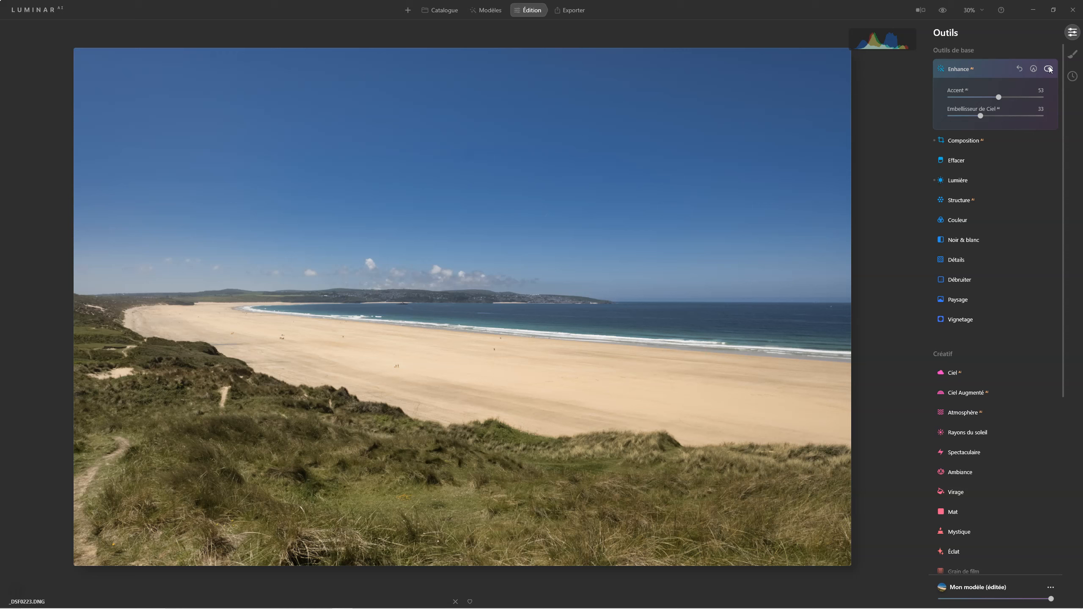
# Set Heure dorée to 35 and Réduire la brume to 21 in the Paysage tool
pyautogui.click(966, 300)
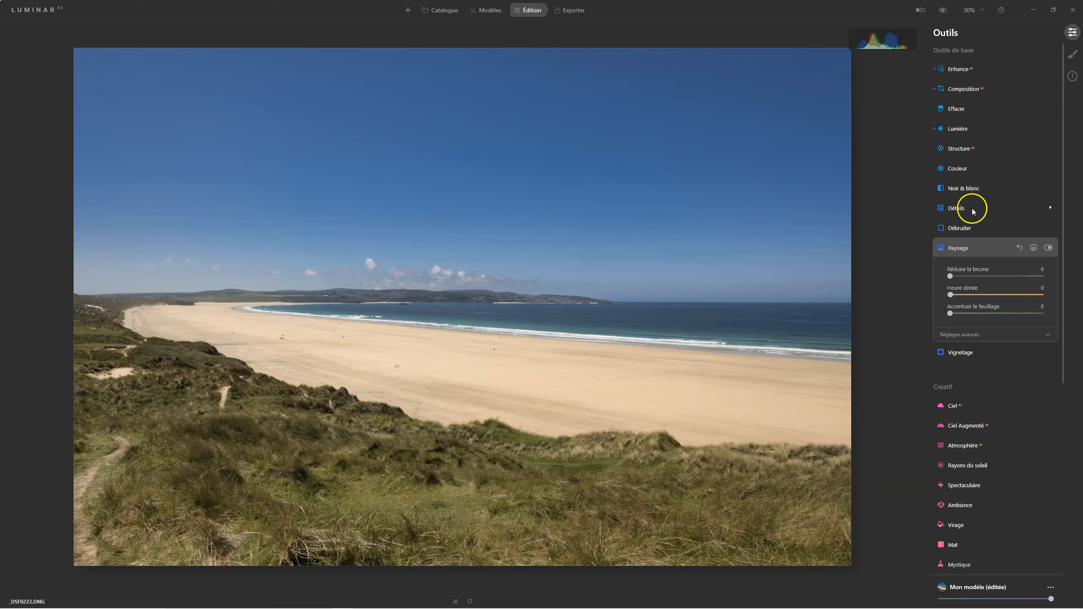
pyautogui.click(957, 293)
pyautogui.moveTo(968, 290); pyautogui.dragTo(981, 294)
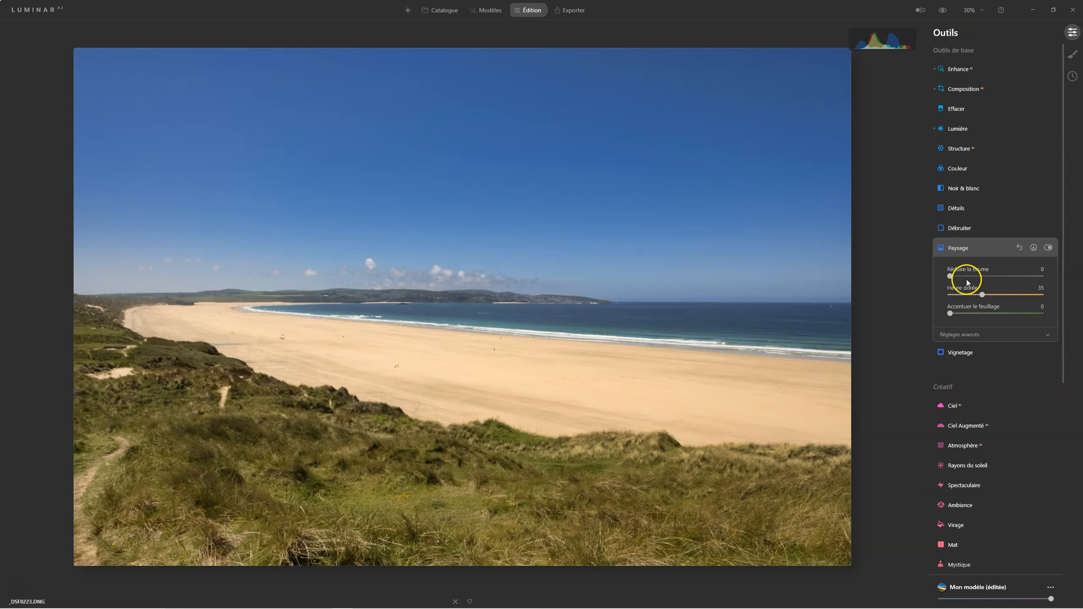
pyautogui.click(950, 276)
pyautogui.moveTo(950, 276); pyautogui.dragTo(964, 277)
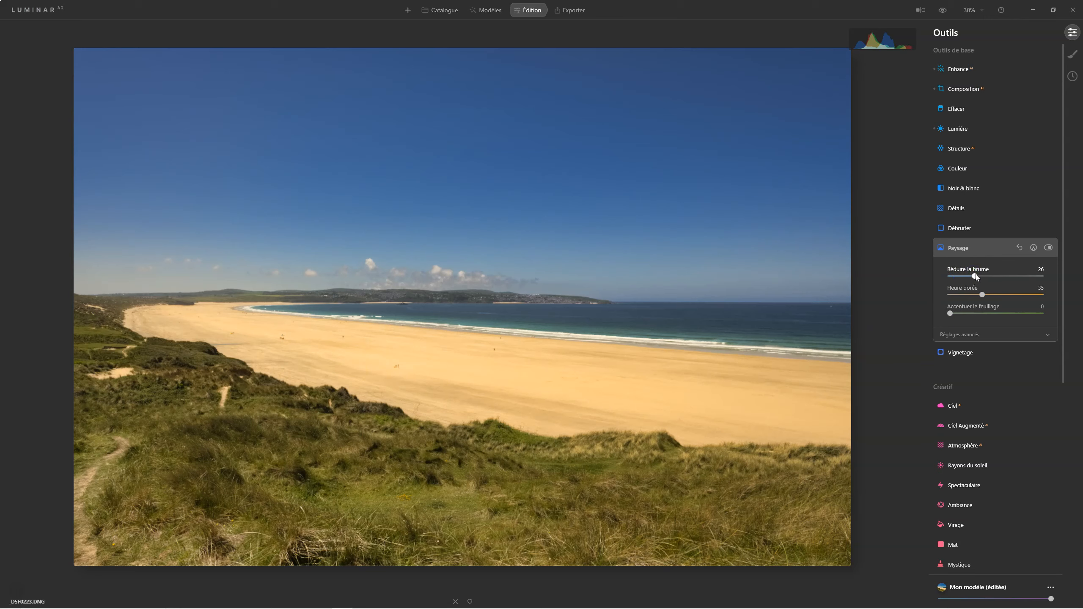
pyautogui.click(950, 276)
pyautogui.moveTo(957, 278); pyautogui.dragTo(968, 278)
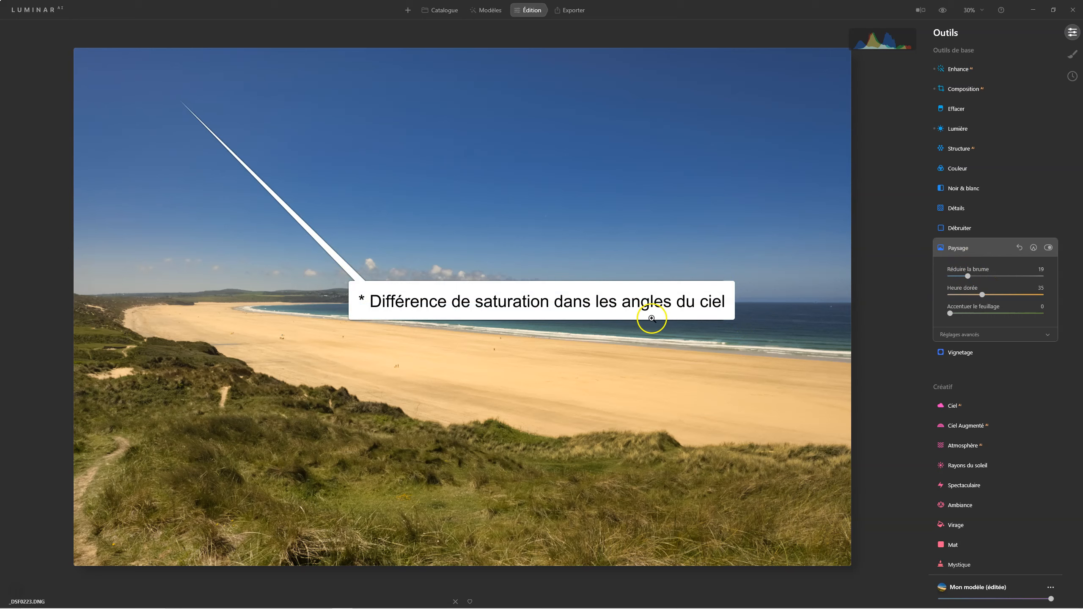
pyautogui.moveTo(980, 276)
pyautogui.mouseDown()
pyautogui.moveTo(945, 276)
pyautogui.moveTo(983, 278)
pyautogui.moveTo(946, 274)
pyautogui.moveTo(973, 274)
pyautogui.mouseUp()
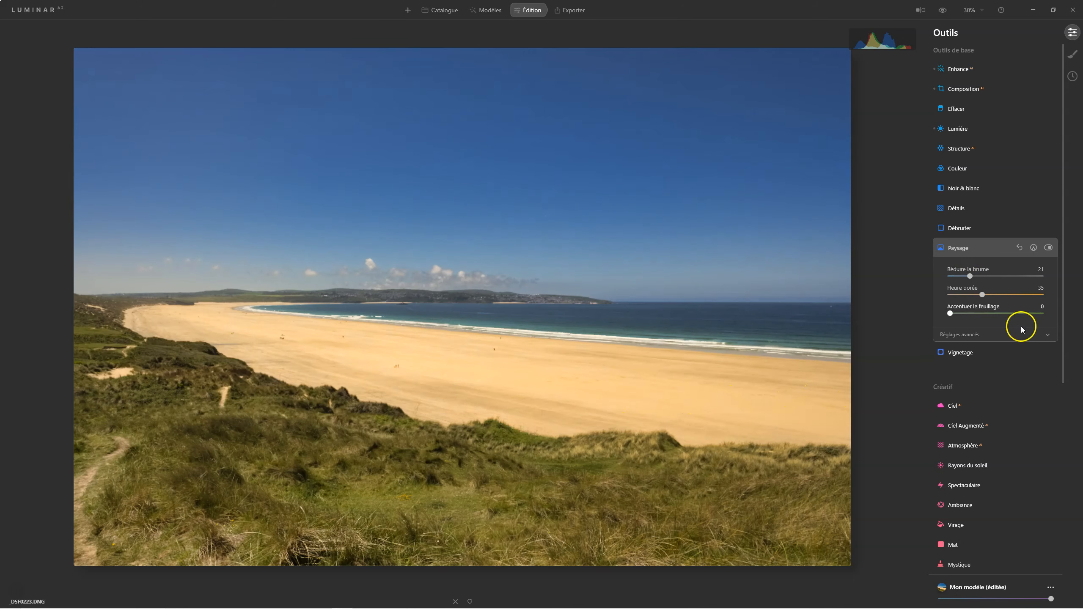
# Set Heure dorée to 10 and compare the photo with and without the Paysage adjustments
pyautogui.moveTo(981, 294); pyautogui.dragTo(958, 295)
pyautogui.click(1048, 248)
pyautogui.click(1048, 247)
pyautogui.click(1048, 247)
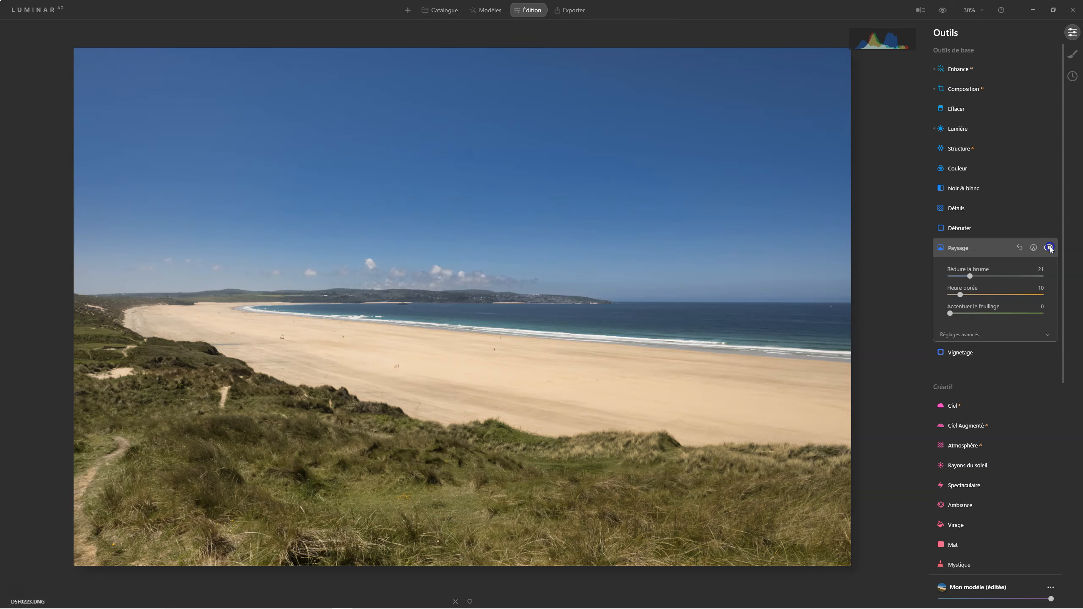
pyautogui.click(1048, 248)
pyautogui.click(1048, 247)
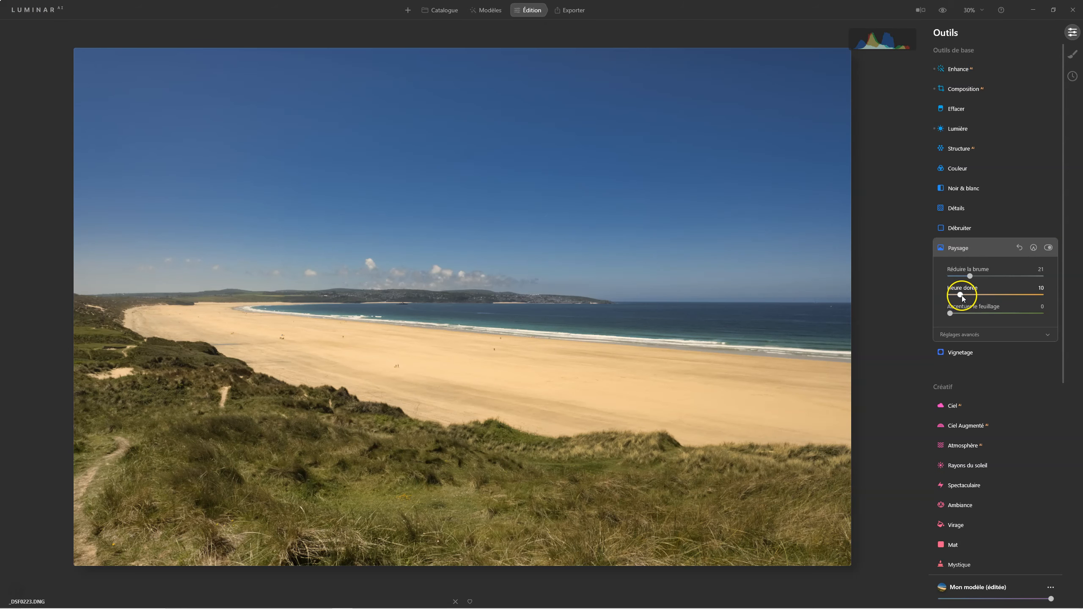
# Try several Heure dorée strengths, settle on 11, and collapse the Paysage tool
pyautogui.moveTo(961, 294); pyautogui.dragTo(930, 298)
pyautogui.moveTo(958, 293); pyautogui.dragTo(962, 295)
pyautogui.moveTo(962, 294); pyautogui.dragTo(959, 294)
pyautogui.click(969, 294)
pyautogui.moveTo(995, 295); pyautogui.dragTo(980, 295)
pyautogui.click(961, 297)
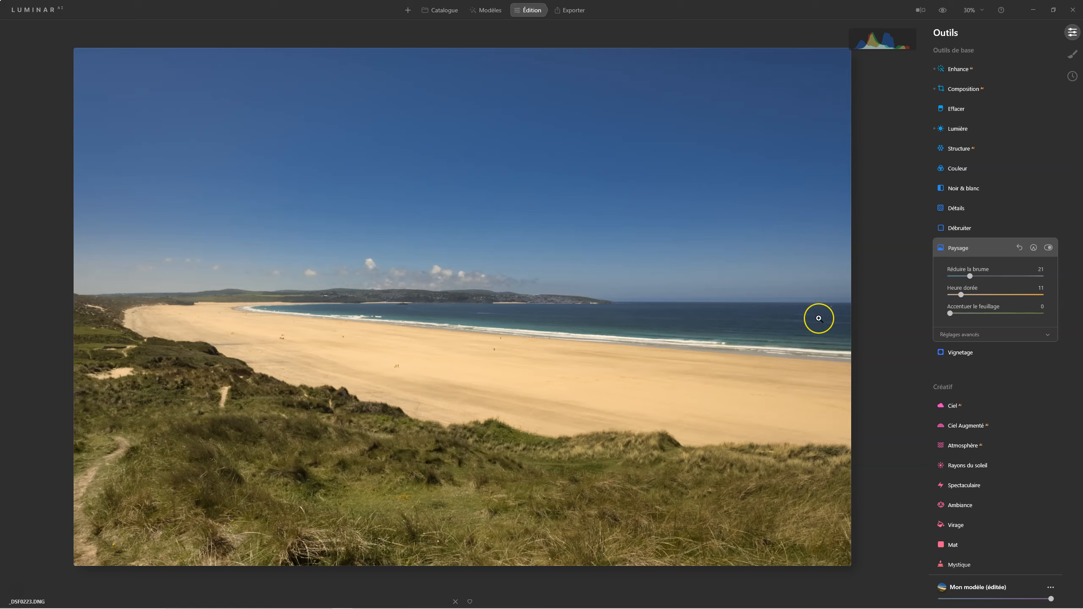
pyautogui.click(916, 245)
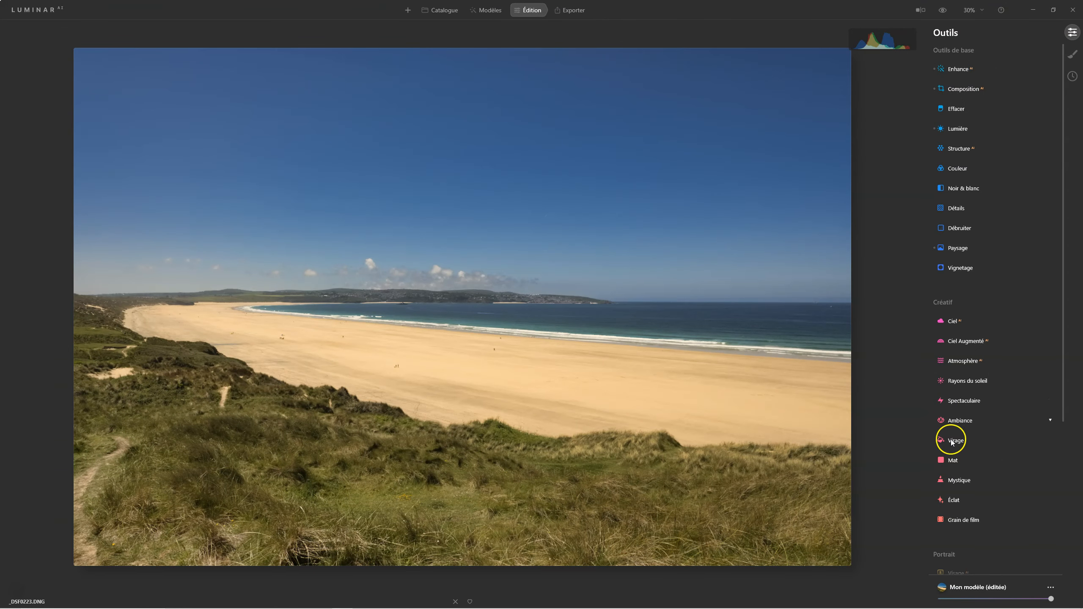
# Compare the original and edited photo by reducing the whole edit's strength to zero and restoring it to full
pyautogui.click(1051, 600)
pyautogui.moveTo(1050, 599); pyautogui.dragTo(976, 600)
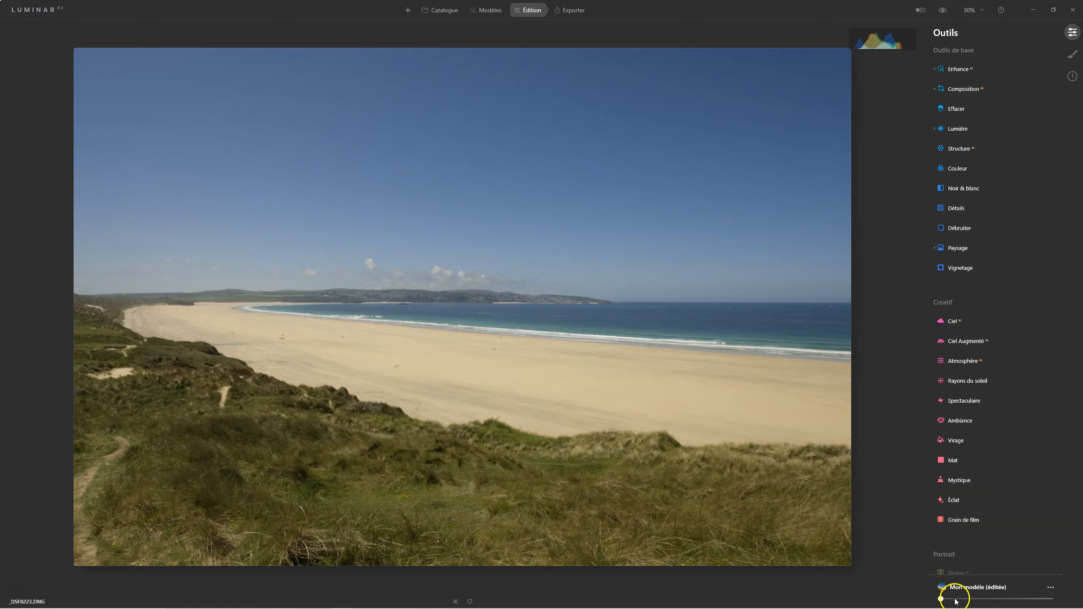
pyautogui.click(940, 599)
pyautogui.moveTo(978, 597); pyautogui.dragTo(1004, 595)
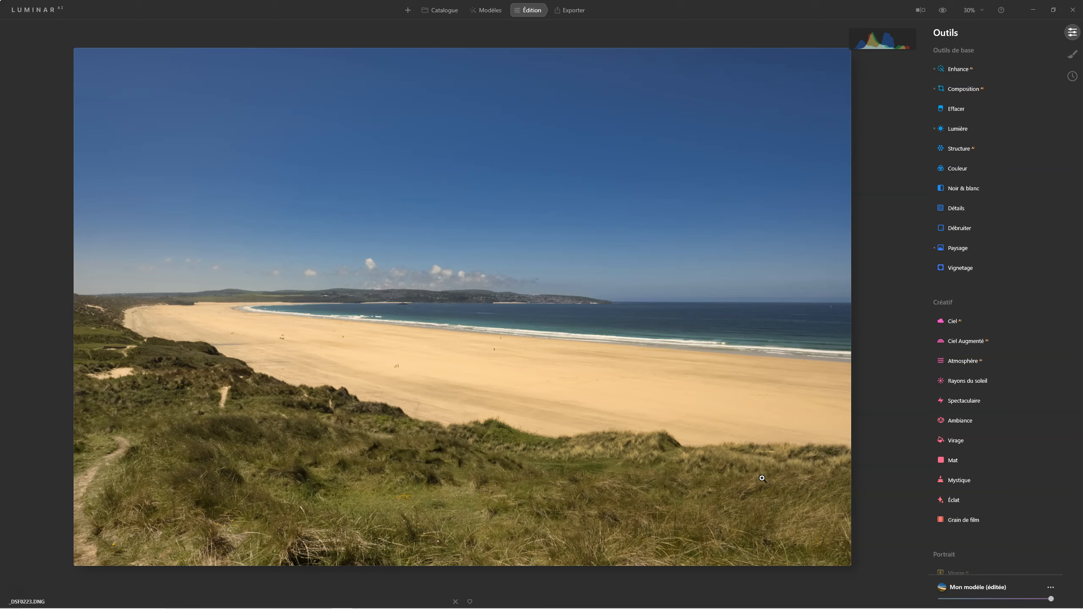
# Set the Structure AI Quantité to 38 while inspecting the dune grass, and check the sky and sea at 100% zoom
pyautogui.click(399, 493)
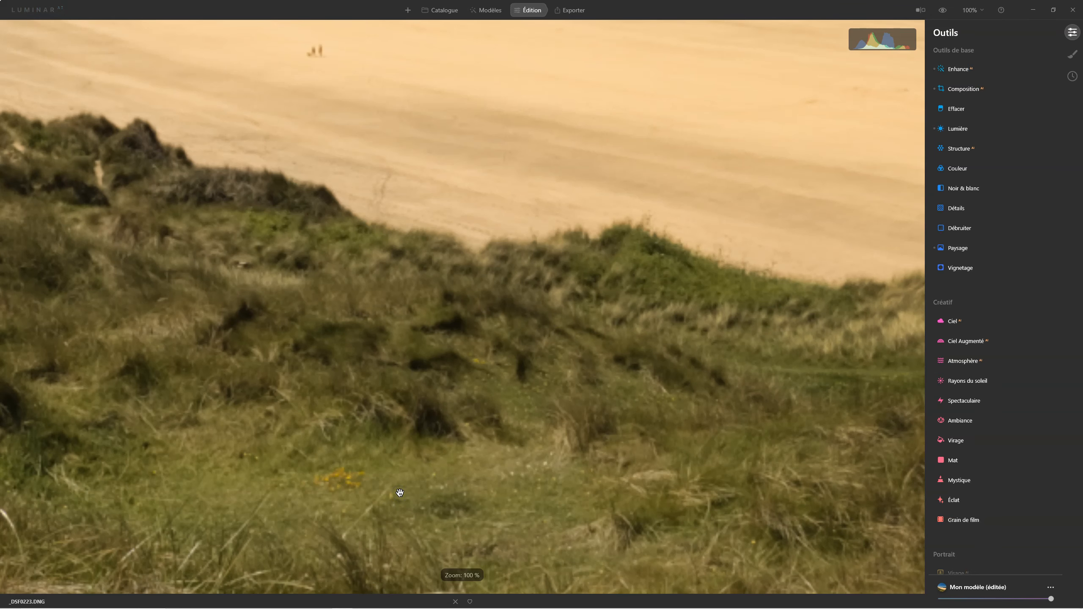
pyautogui.moveTo(466, 457); pyautogui.dragTo(669, 484)
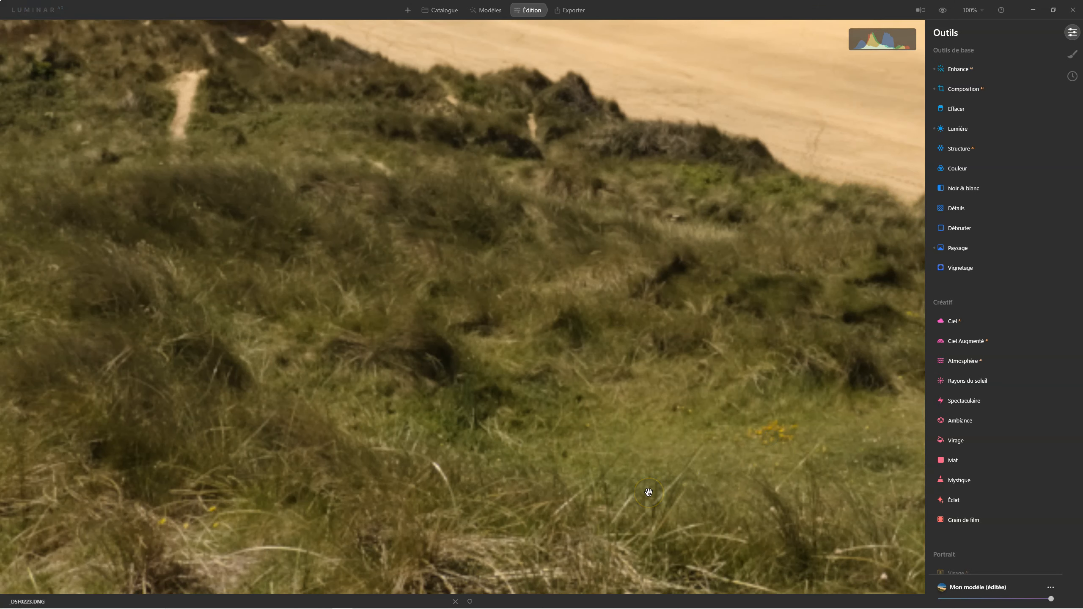
pyautogui.moveTo(327, 304); pyautogui.dragTo(633, 439)
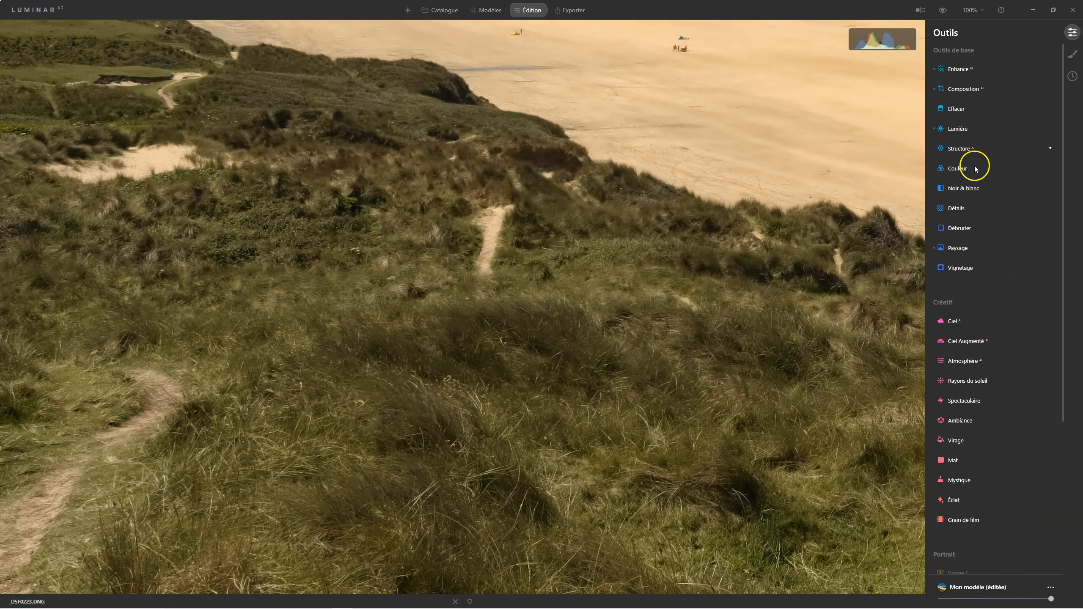
pyautogui.click(957, 149)
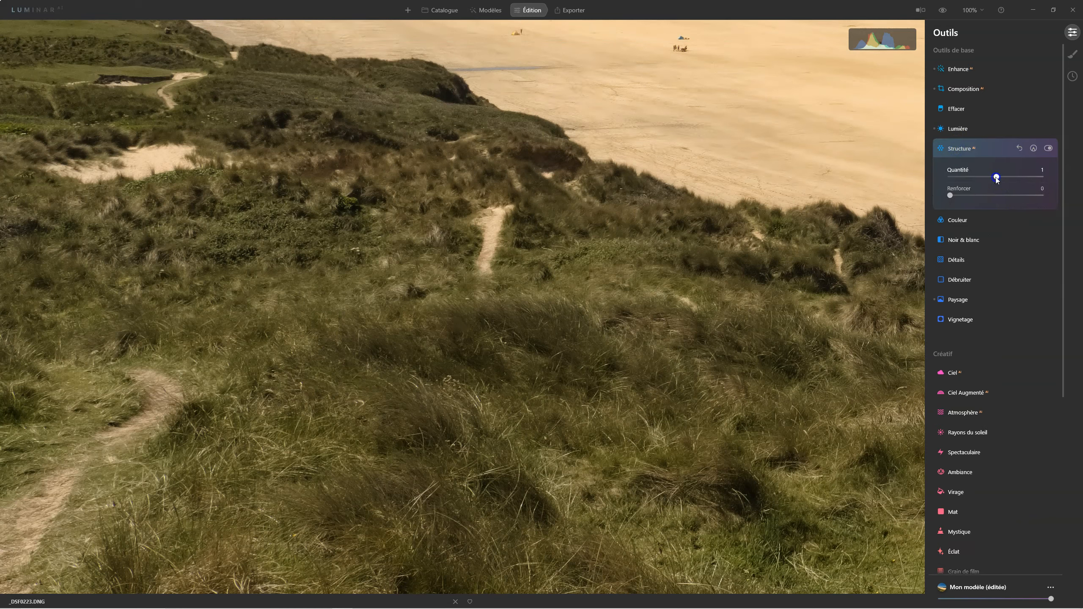
pyautogui.moveTo(1002, 179); pyautogui.dragTo(1003, 180)
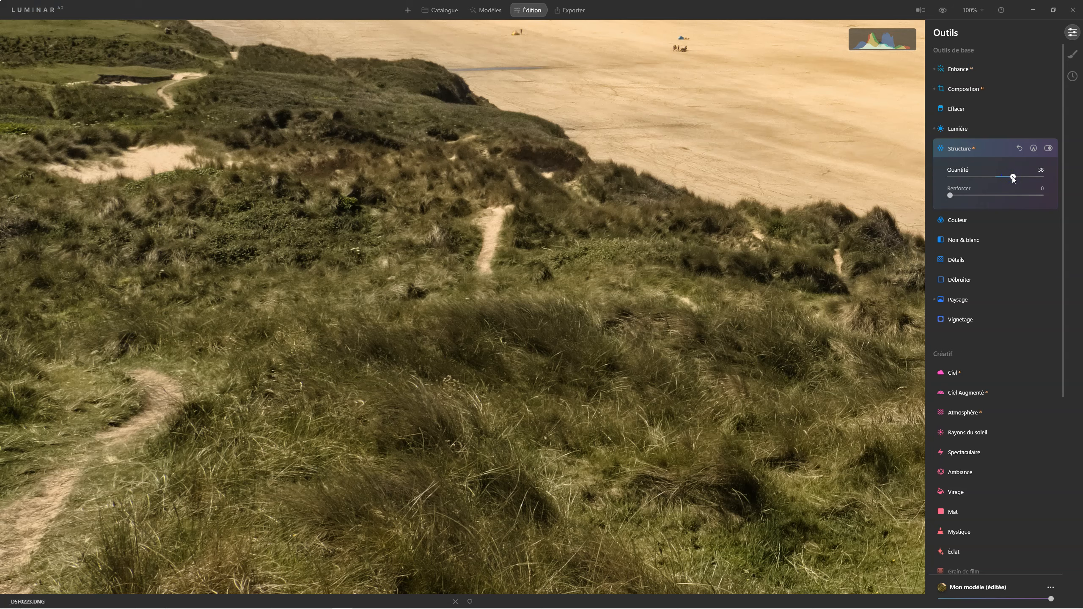
pyautogui.click(637, 269)
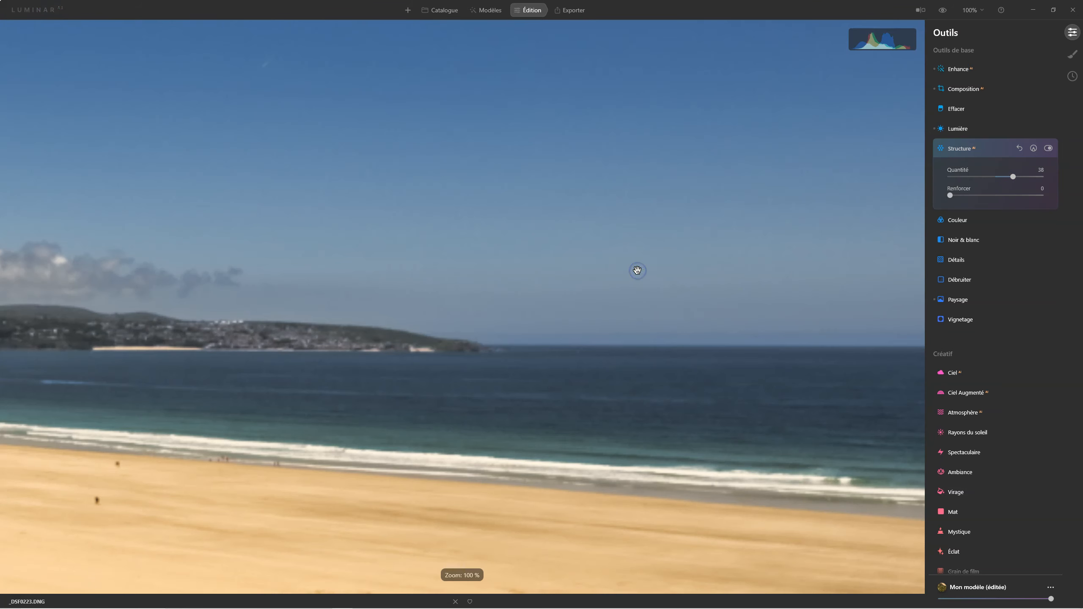
# Compare the whole photo with and without the Structure AI adjustment, and reduce its Quantité to 16
pyautogui.click(572, 369)
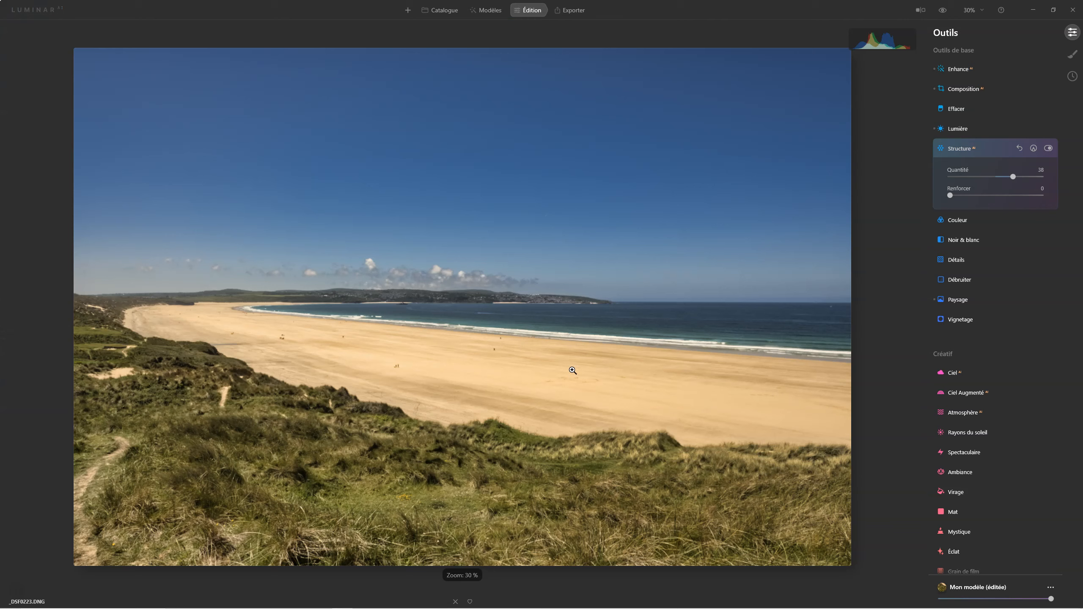
pyautogui.click(1047, 148)
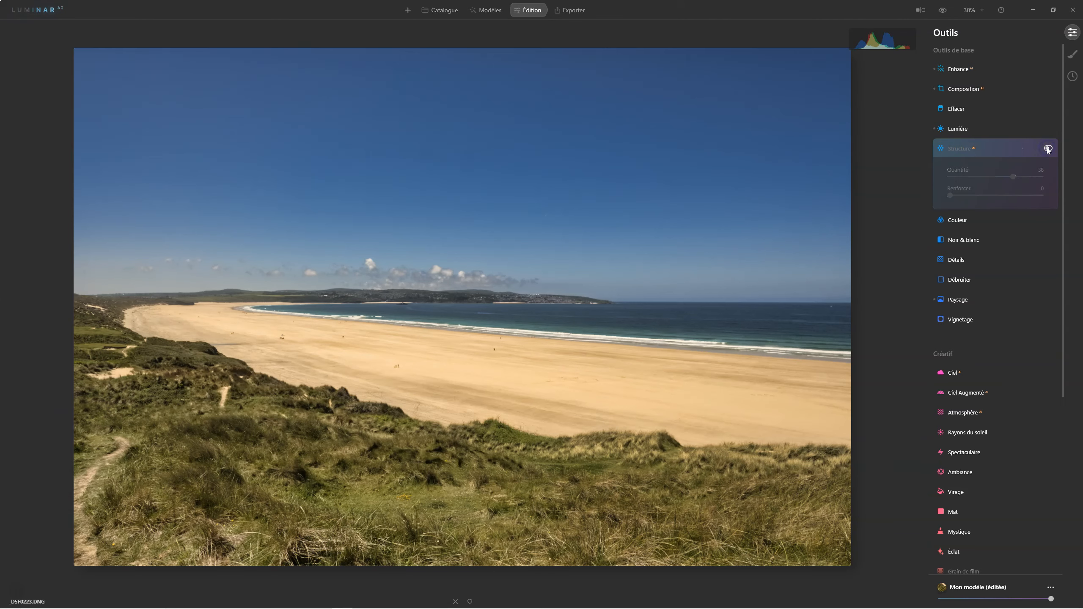
pyautogui.click(1047, 148)
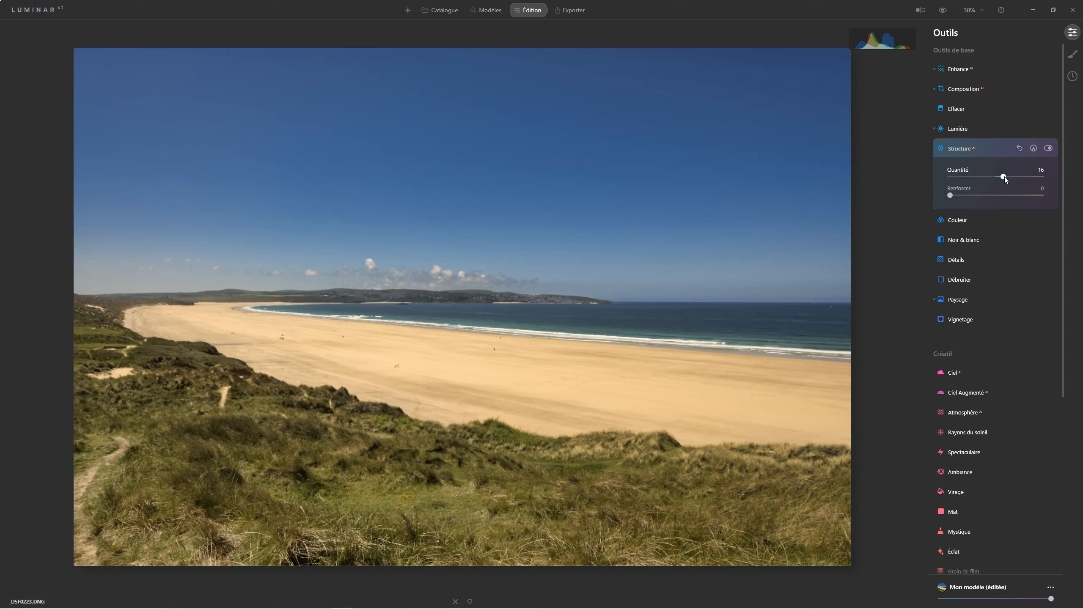
# Sharpen the photo with Plus net at 23 in Détails, inspecting the dune grass at 100% zoom
pyautogui.click(956, 259)
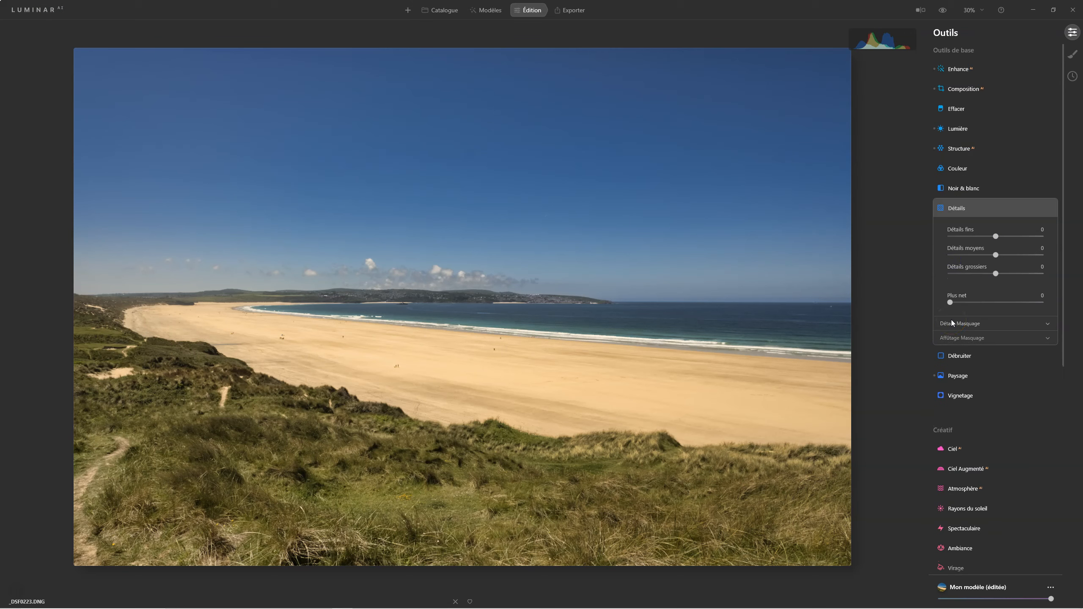
pyautogui.click(362, 449)
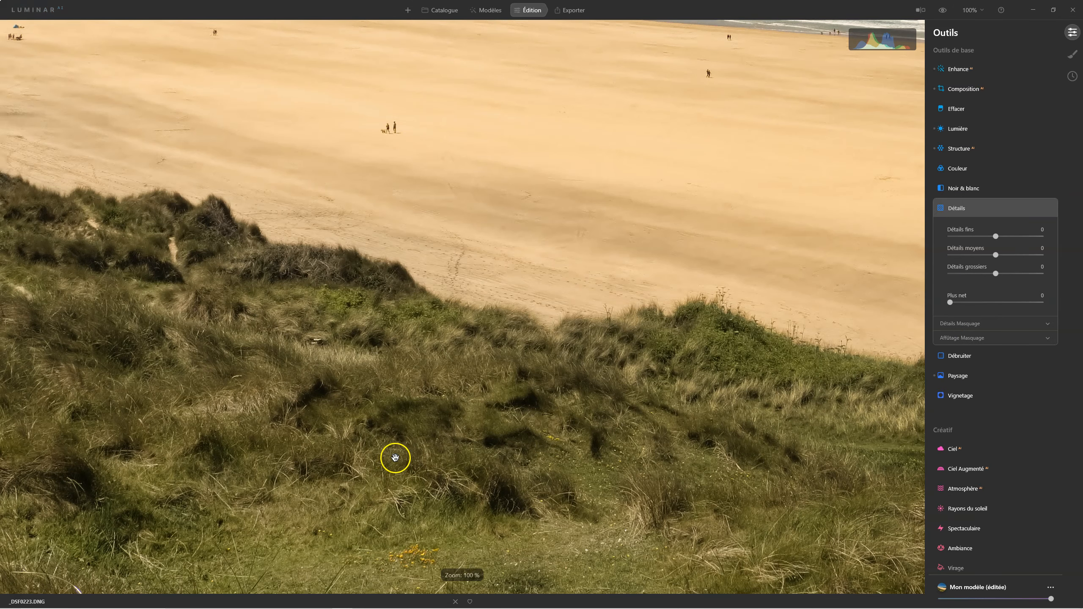
pyautogui.click(952, 303)
pyautogui.click(984, 299)
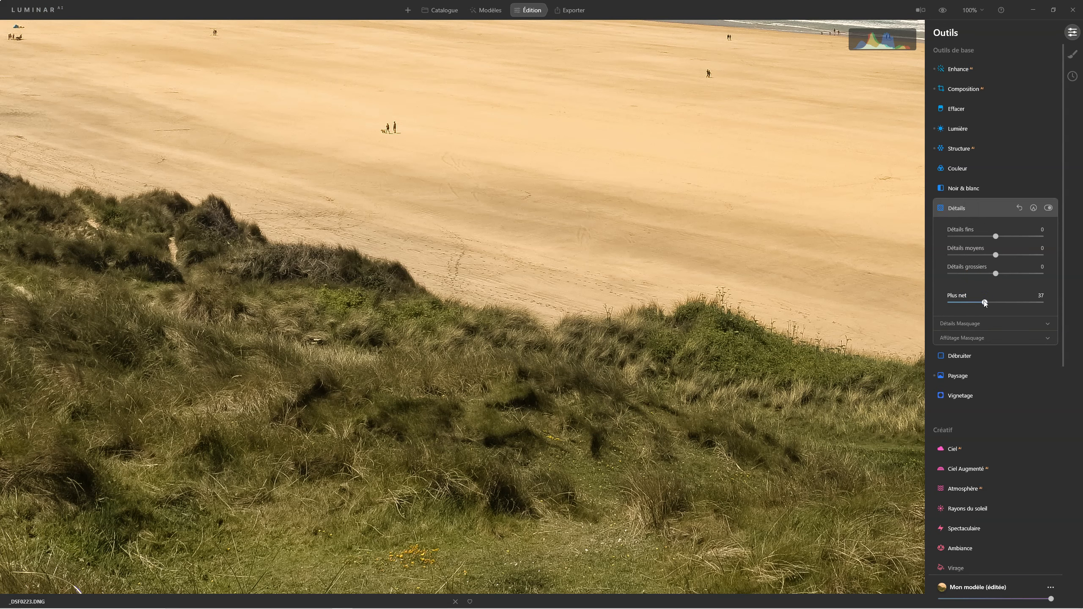
pyautogui.moveTo(978, 302); pyautogui.dragTo(972, 302)
pyautogui.click(712, 370)
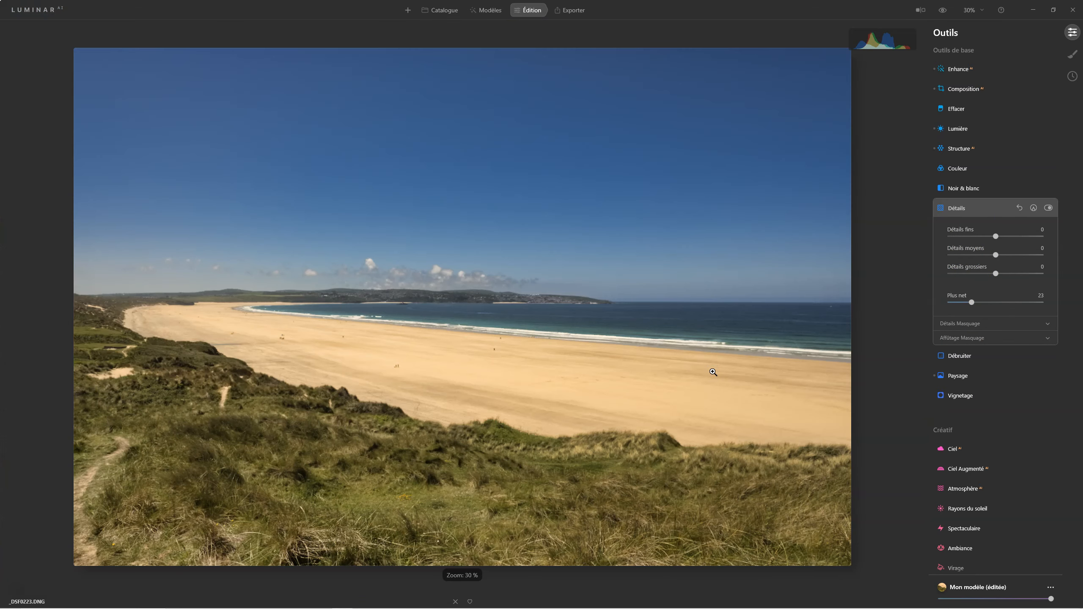
# Compare the dunes and beach at 100% zoom with the Détails adjustment switched on and off
pyautogui.click(560, 459)
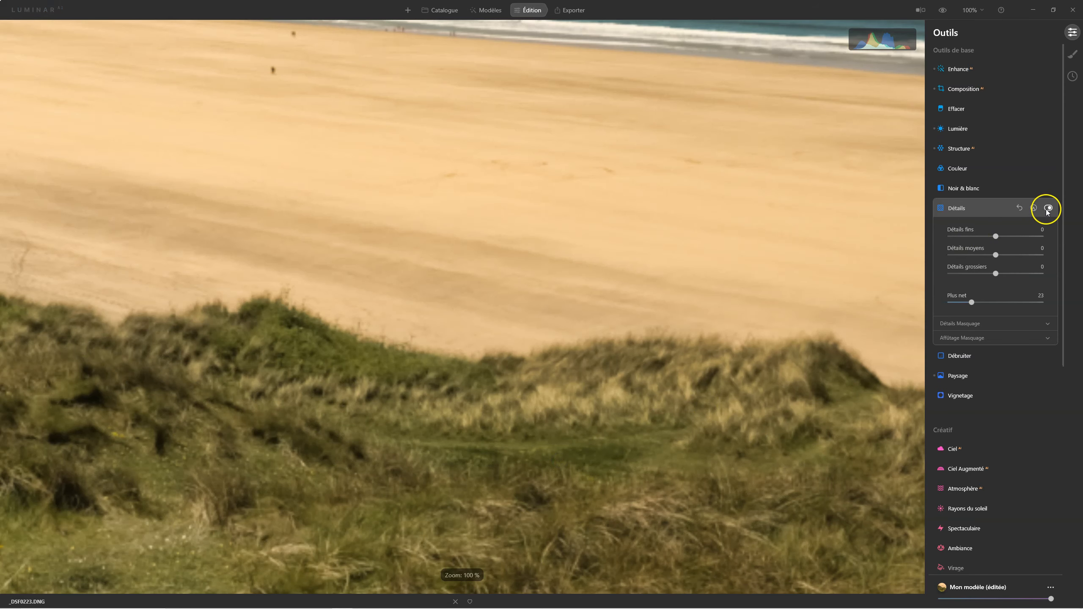
pyautogui.click(1047, 208)
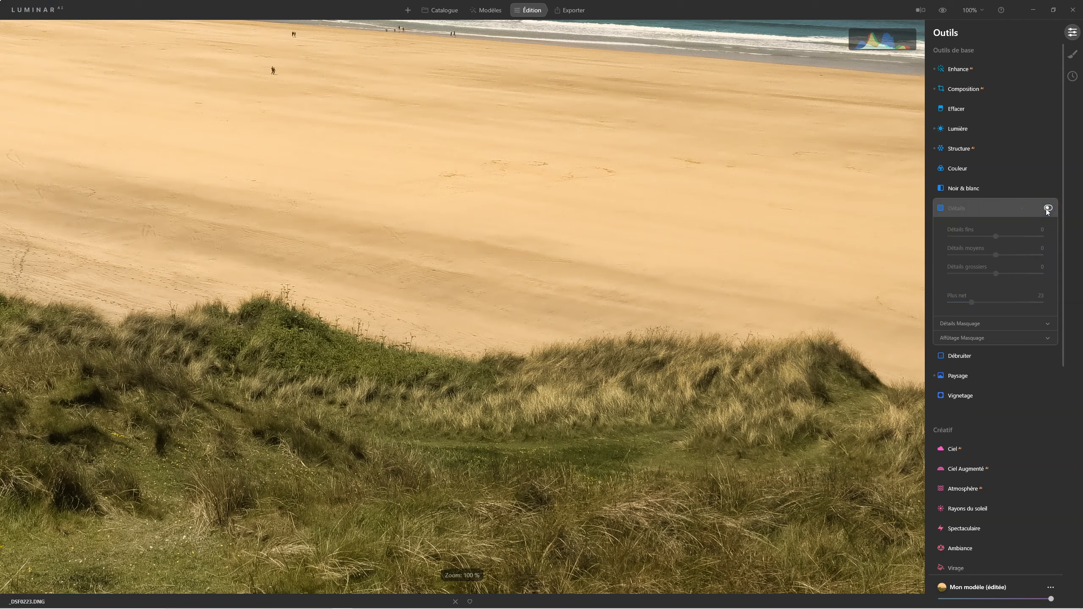
pyautogui.click(1047, 208)
pyautogui.click(1046, 208)
pyautogui.click(1047, 208)
pyautogui.click(1047, 208)
pyautogui.click(1046, 208)
pyautogui.click(1047, 208)
pyautogui.click(1047, 208)
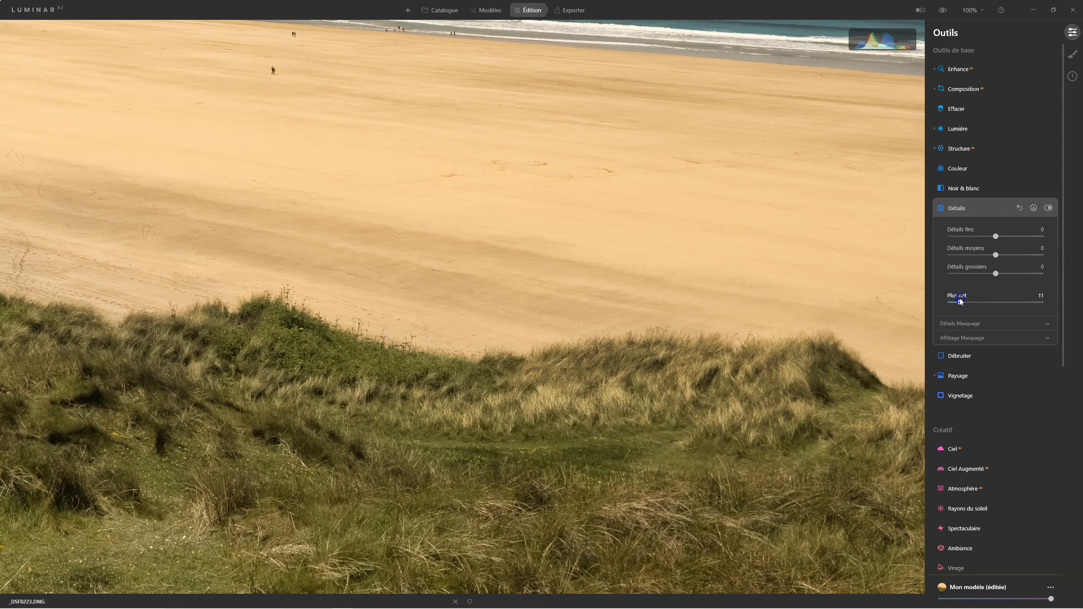
# Reduce Plus net to 10 and compare the dunes with and without the Détails adjustment
pyautogui.click(1048, 208)
pyautogui.click(1047, 208)
pyautogui.click(1047, 208)
pyautogui.click(1047, 208)
pyautogui.click(570, 294)
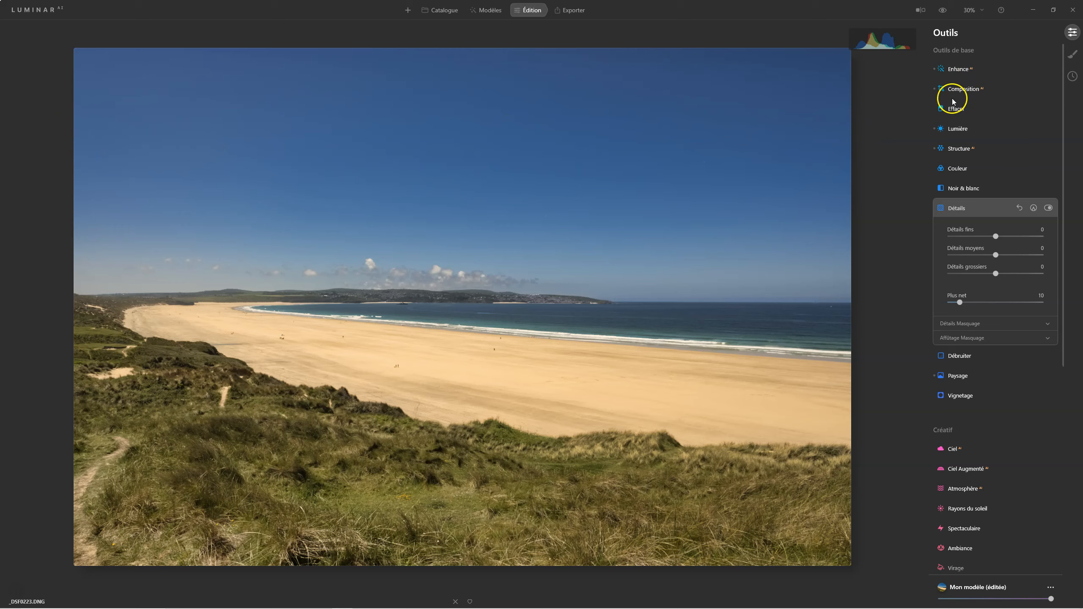
# Set the Composition crop ratio to 16:9 and reposition the photo to cut sky and keep the whole grassy foreground
pyautogui.click(964, 90)
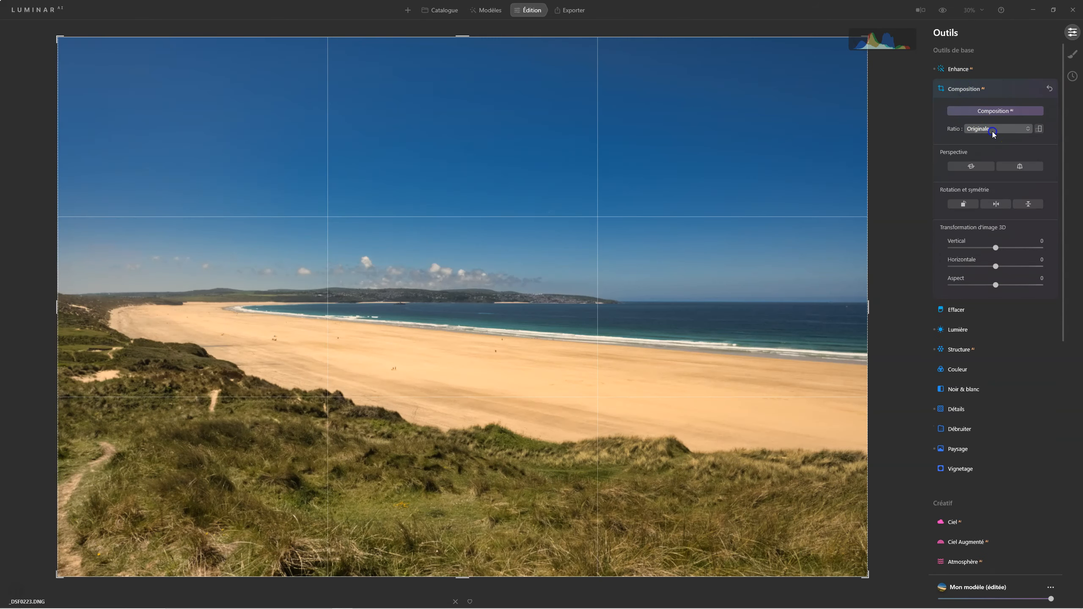
pyautogui.click(990, 129)
pyautogui.click(985, 224)
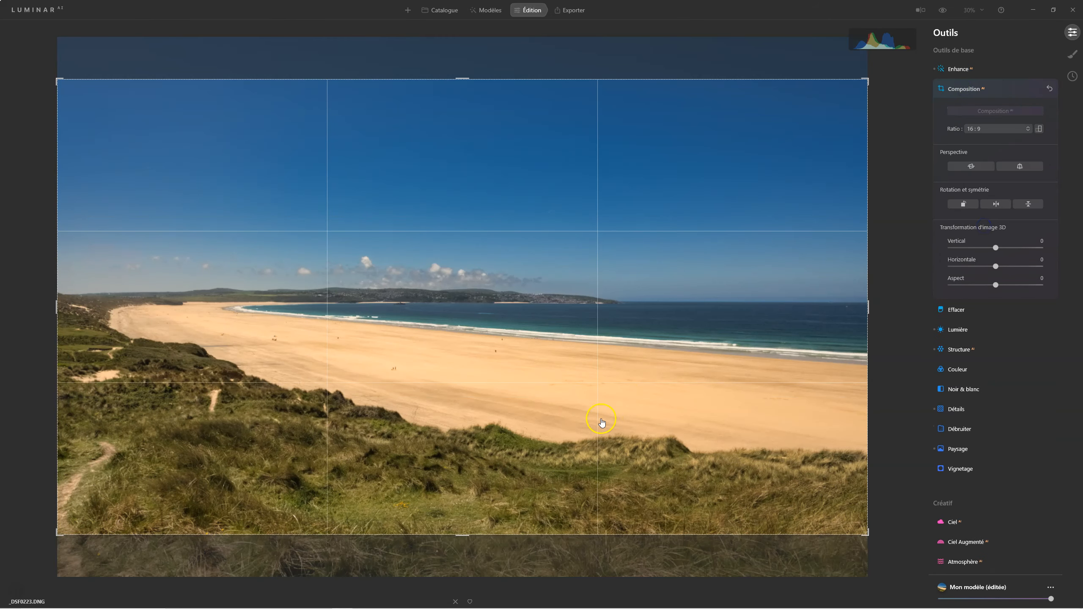
pyautogui.moveTo(563, 380); pyautogui.dragTo(580, 289)
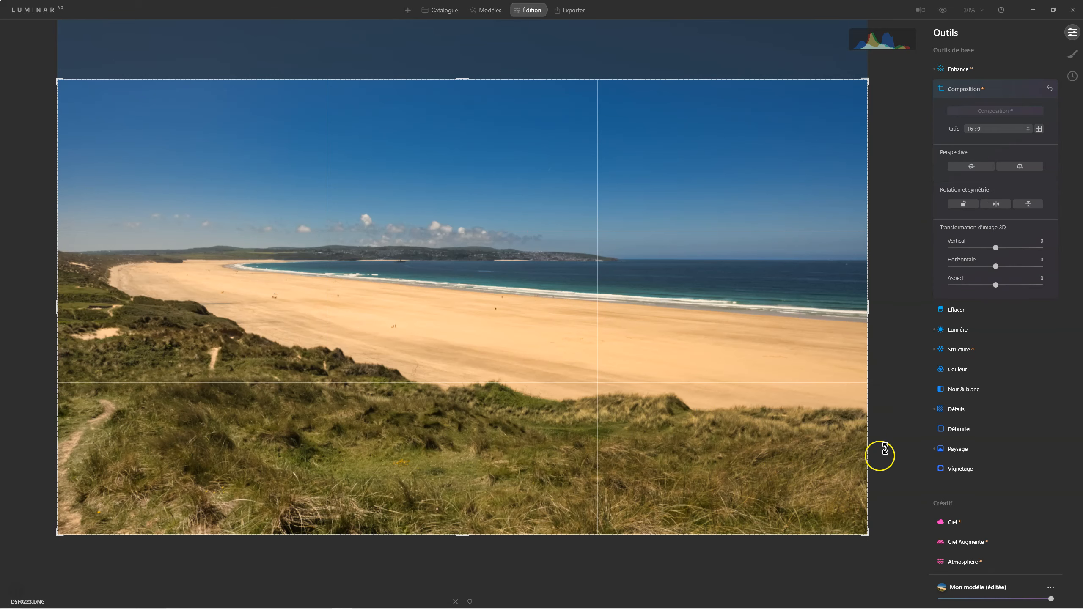
# Tighten the 16:9 crop slightly, align it with the photo's left edge to keep the path, and apply it
pyautogui.moveTo(462, 78); pyautogui.dragTo(459, 97)
pyautogui.moveTo(458, 271); pyautogui.dragTo(528, 273)
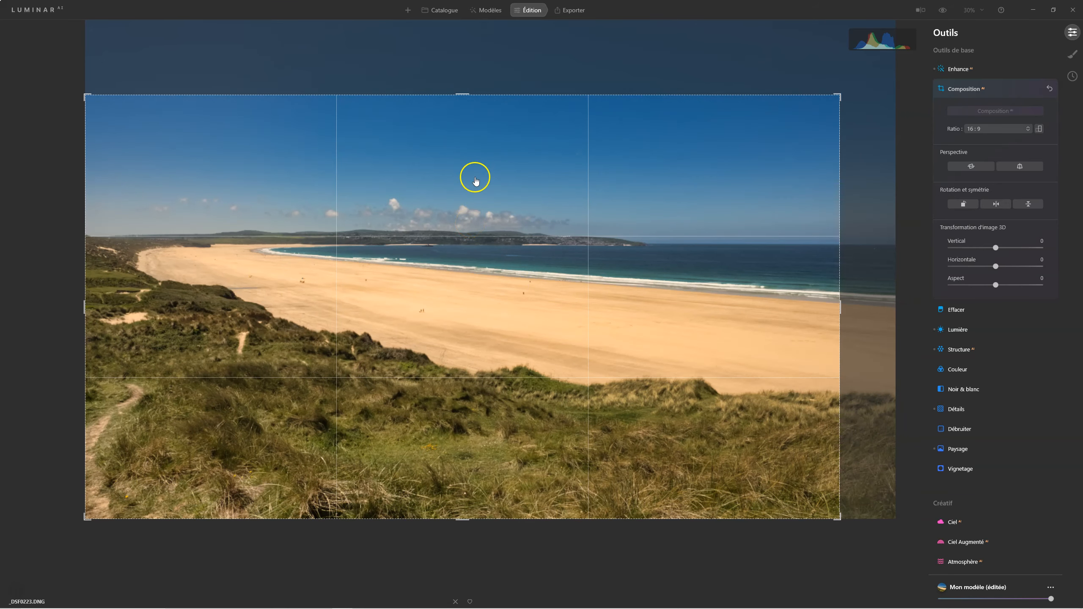
pyautogui.moveTo(462, 95); pyautogui.dragTo(463, 97)
pyautogui.moveTo(455, 139); pyautogui.dragTo(489, 136)
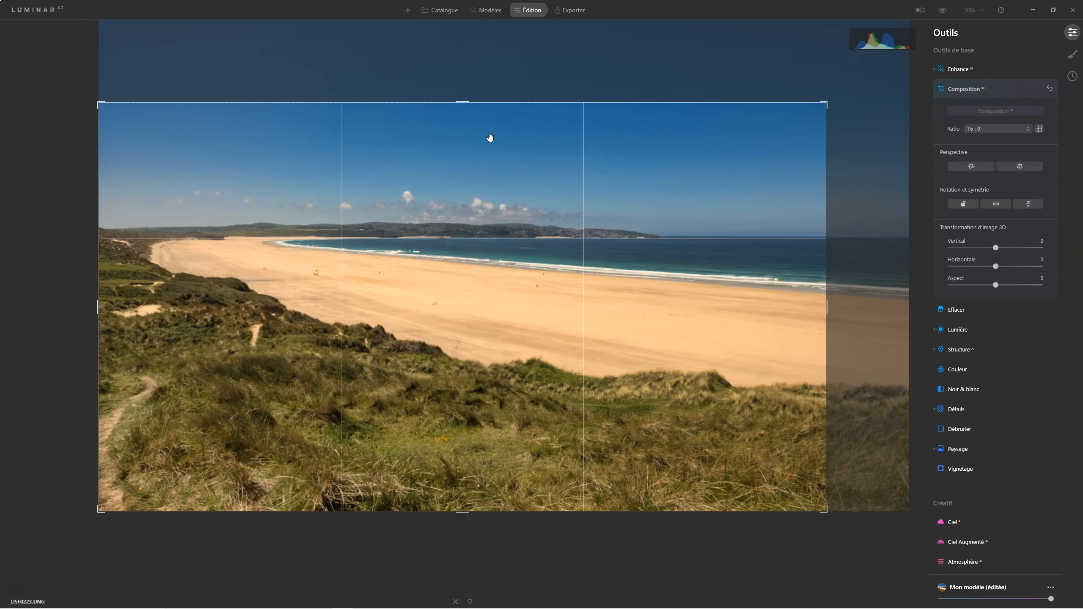
pyautogui.press('Return')
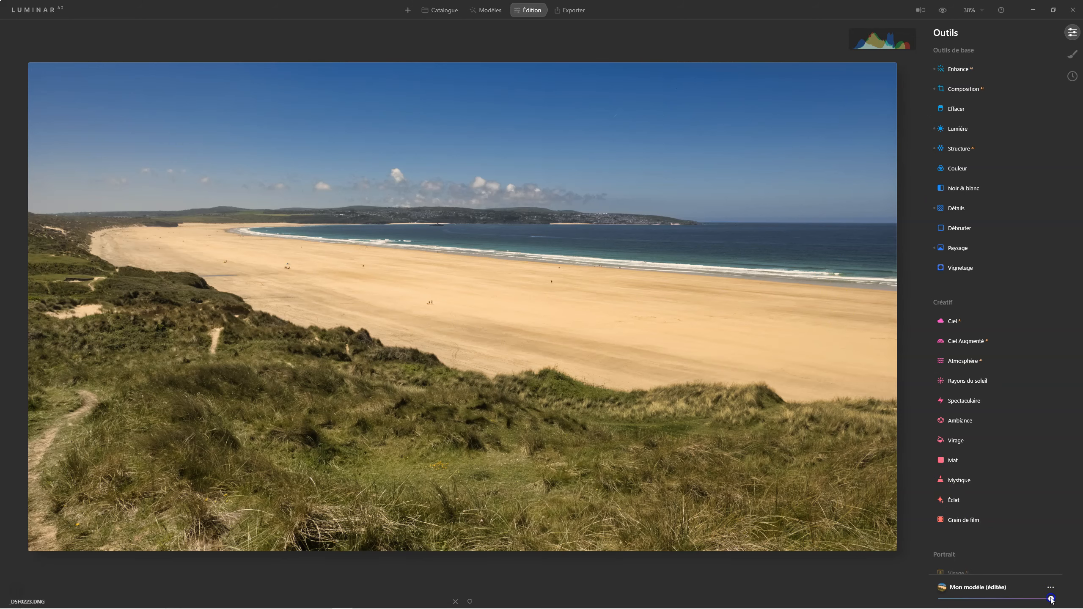
# Compare the cropped photo before and after editing by reducing the whole edit's strength to zero and restoring it to full
pyautogui.moveTo(1023, 600); pyautogui.dragTo(928, 602)
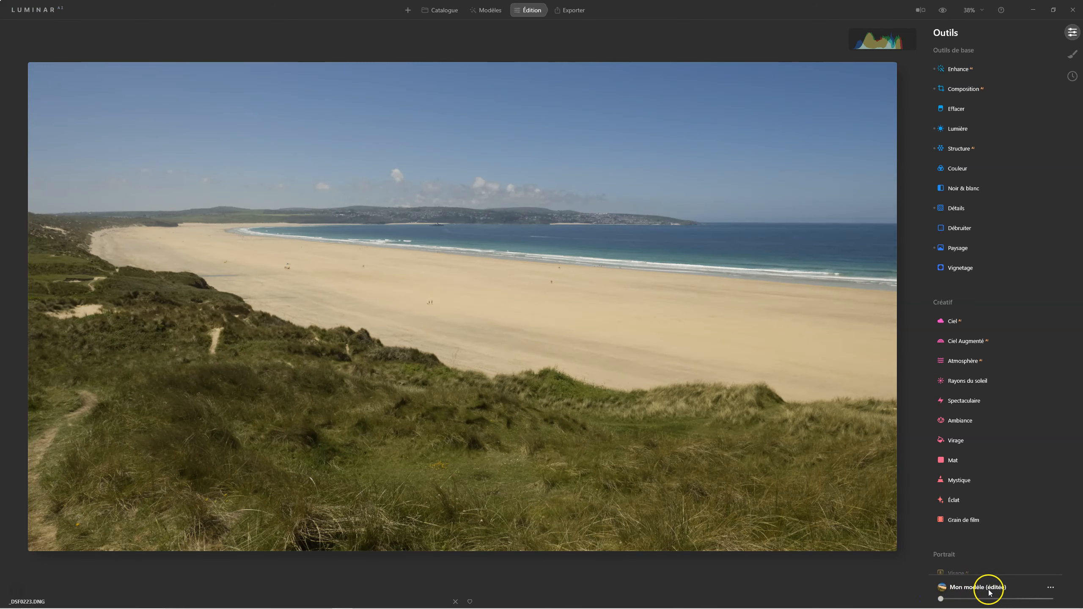
pyautogui.click(940, 600)
pyautogui.moveTo(940, 600); pyautogui.dragTo(994, 599)
pyautogui.moveTo(990, 599); pyautogui.dragTo(1043, 590)
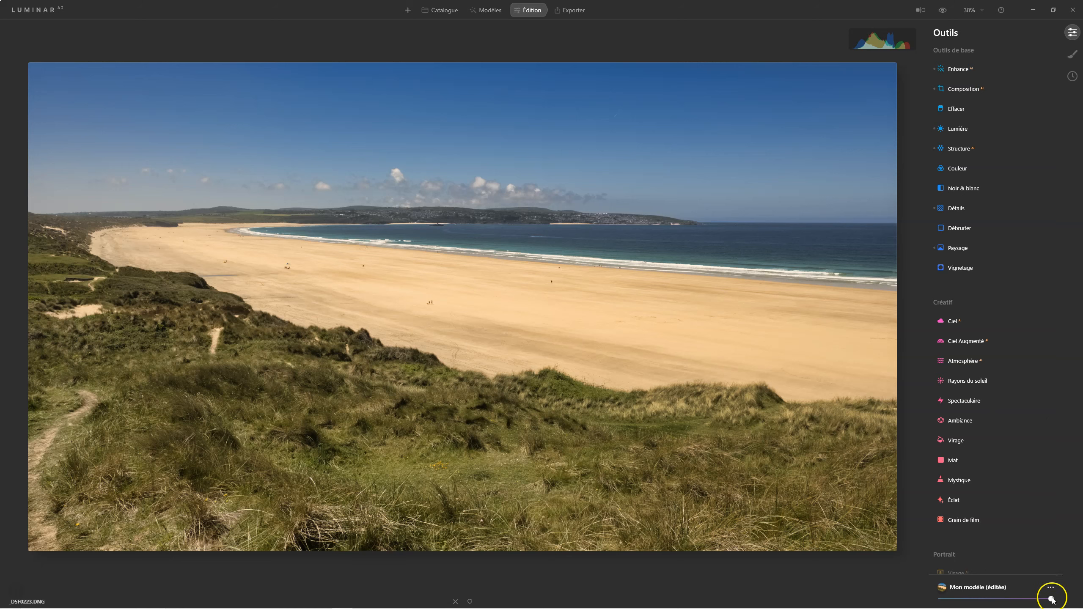
# Try several intermediate strengths for the whole edit, and return it to full strength
pyautogui.scroll(-5, 1027, 469)
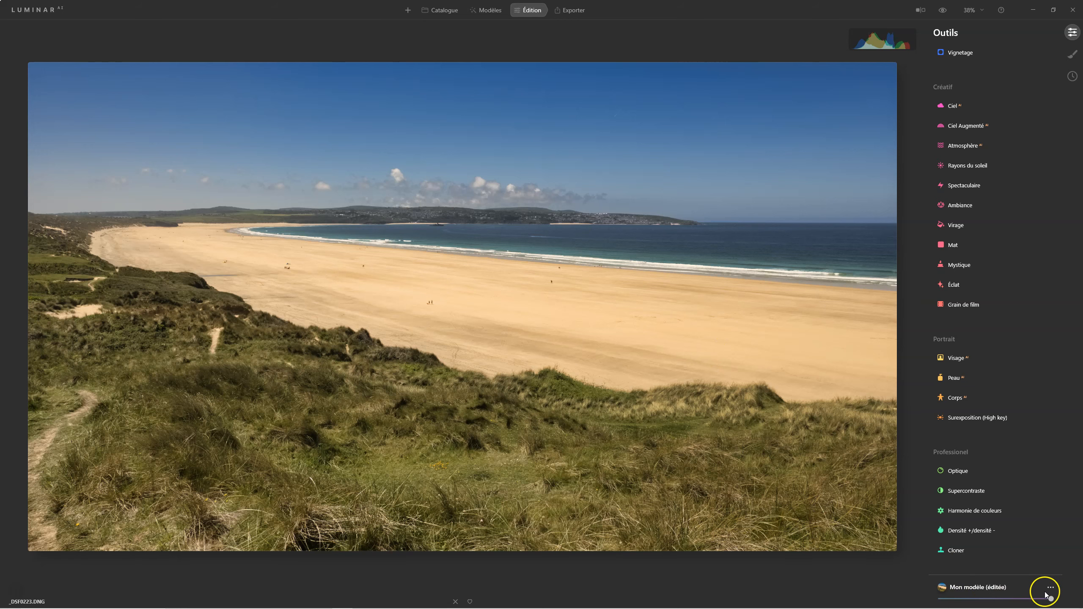
pyautogui.moveTo(1051, 600)
pyautogui.mouseDown()
pyautogui.moveTo(999, 602)
pyautogui.moveTo(1031, 603)
pyautogui.mouseUp()
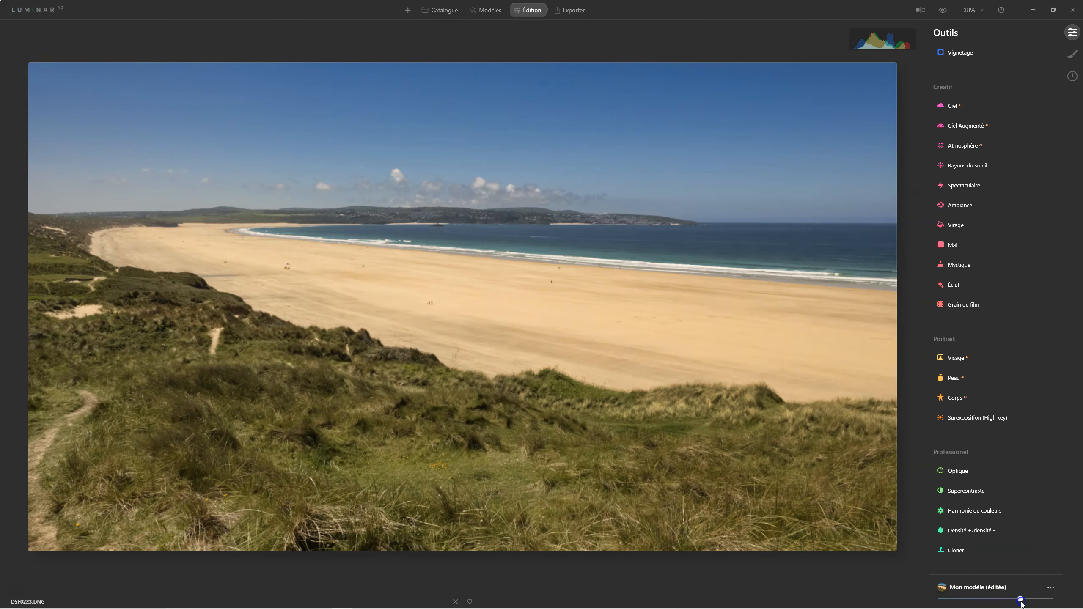
pyautogui.moveTo(1037, 600); pyautogui.dragTo(1027, 599)
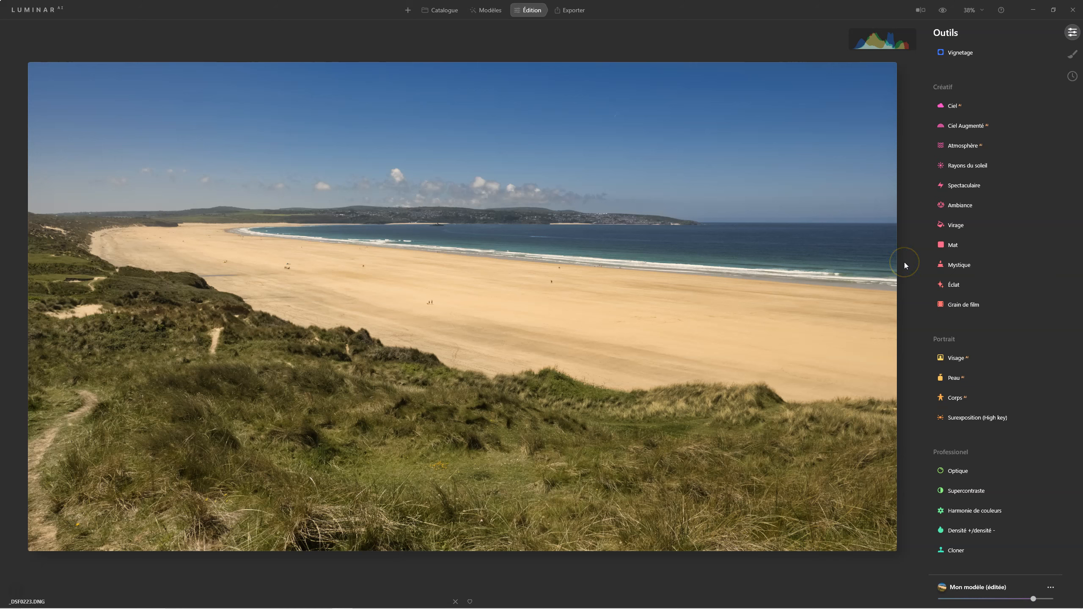
pyautogui.moveTo(1028, 596); pyautogui.dragTo(1002, 600)
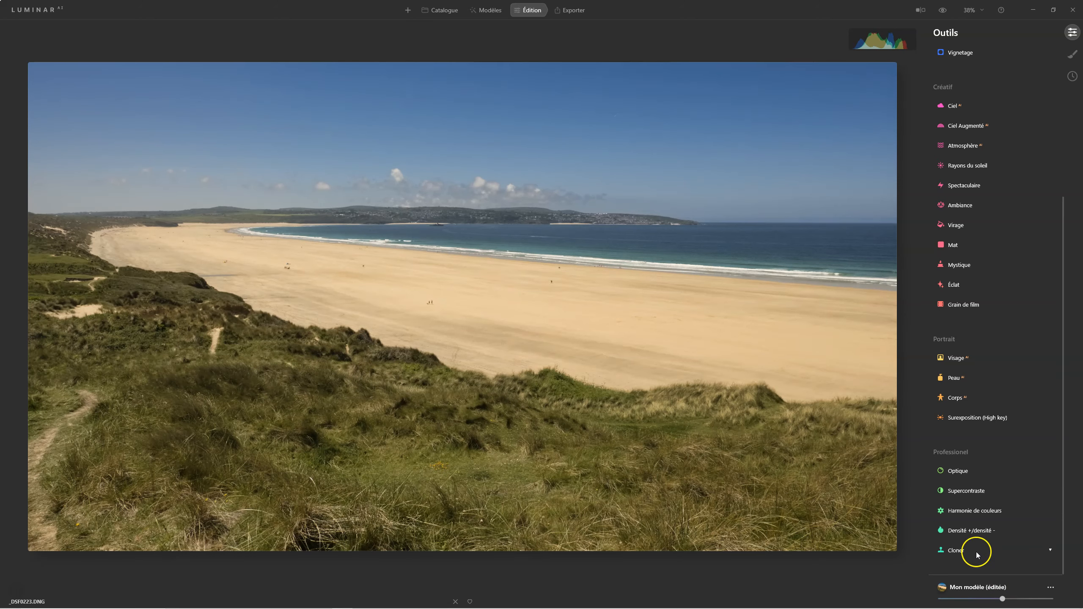
pyautogui.moveTo(1002, 600); pyautogui.dragTo(993, 602)
pyautogui.moveTo(996, 598); pyautogui.dragTo(1080, 603)
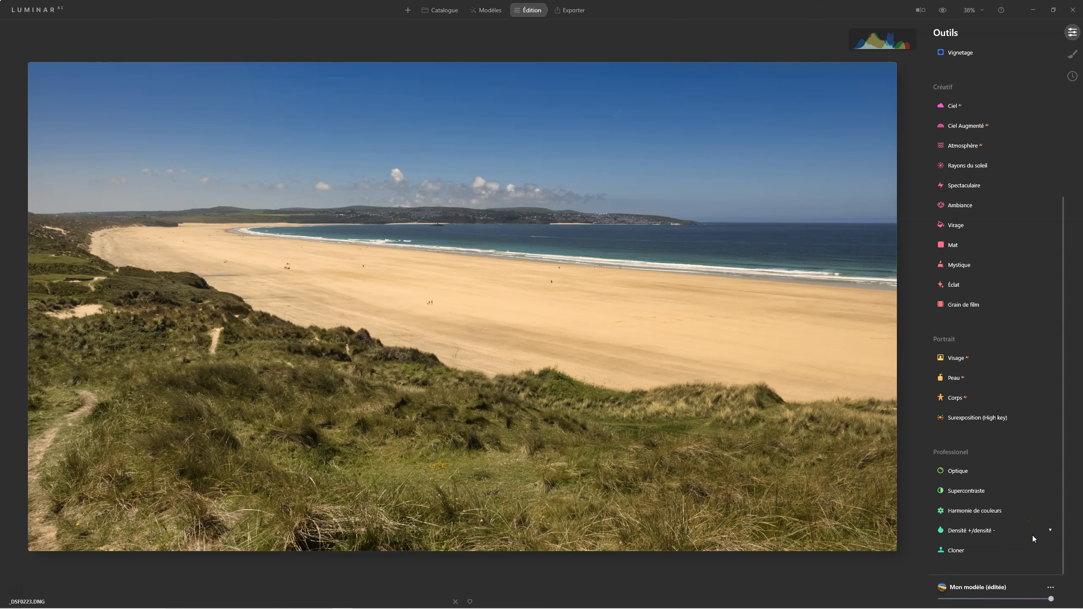
# Save the current adjustments as a personal template and rename it "Template beach" in Mes modèles
pyautogui.click(1050, 588)
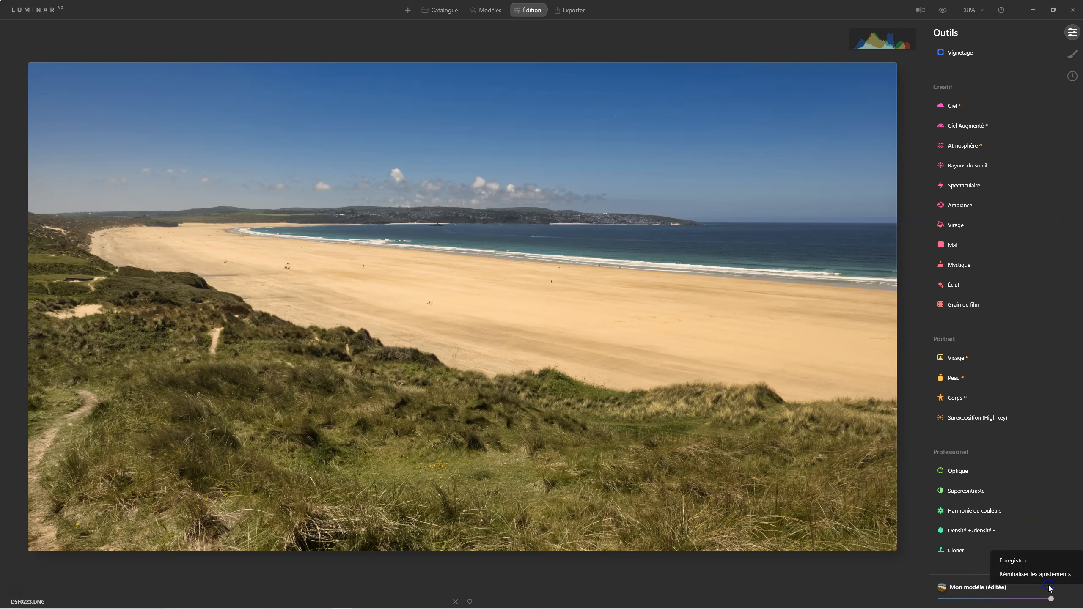
pyautogui.click(1010, 559)
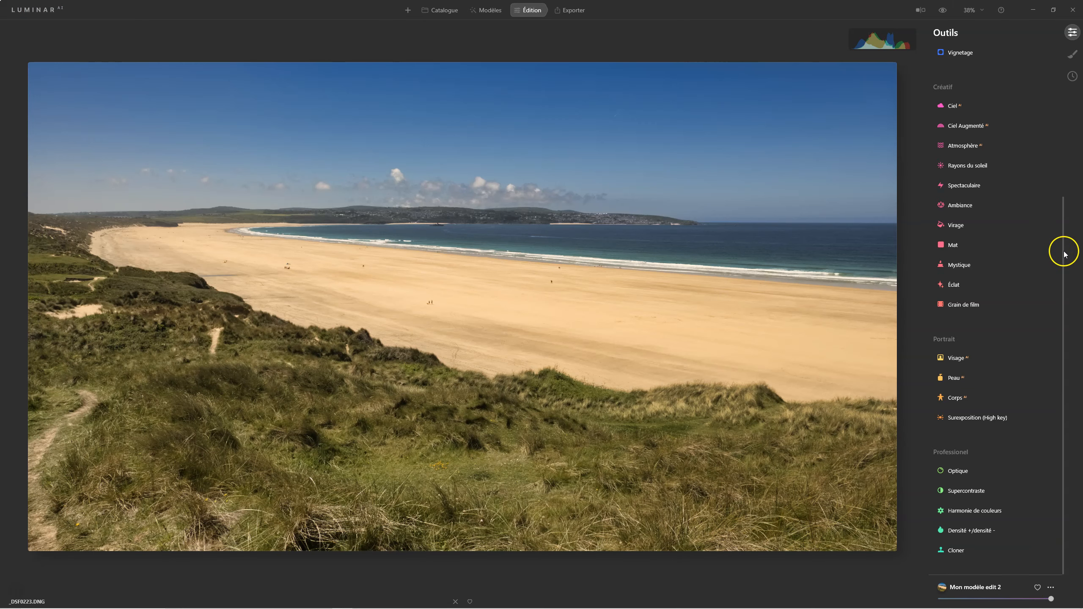
pyautogui.click(485, 9)
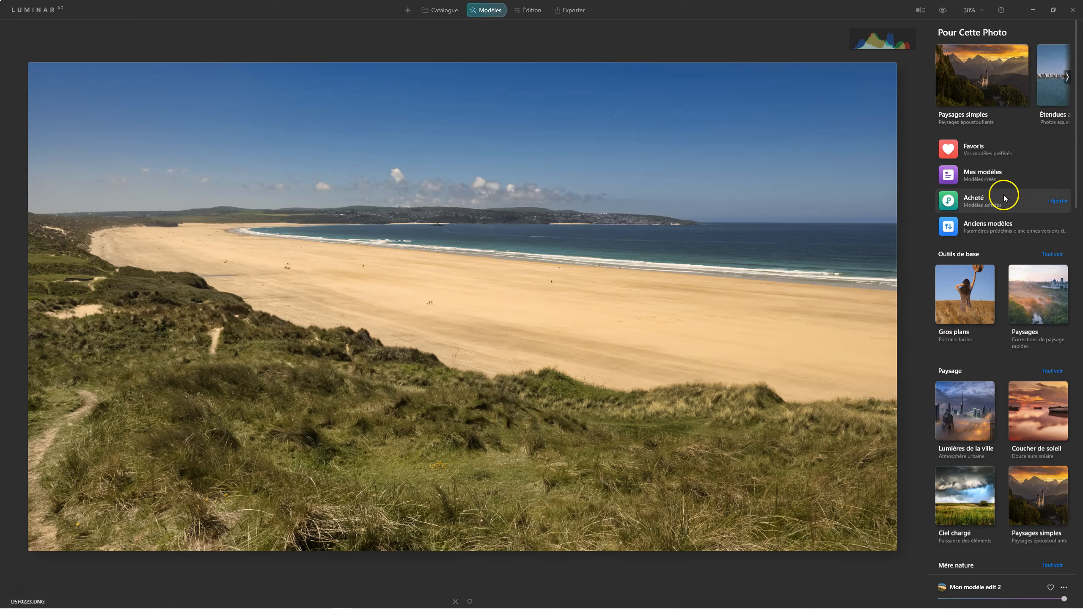
pyautogui.click(984, 172)
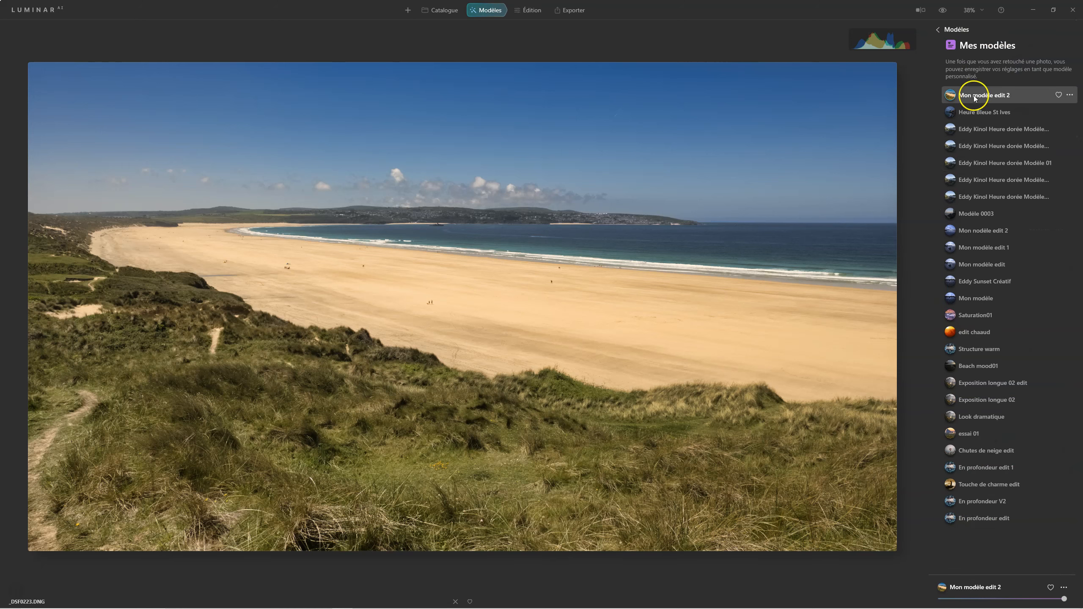
pyautogui.click(1070, 95)
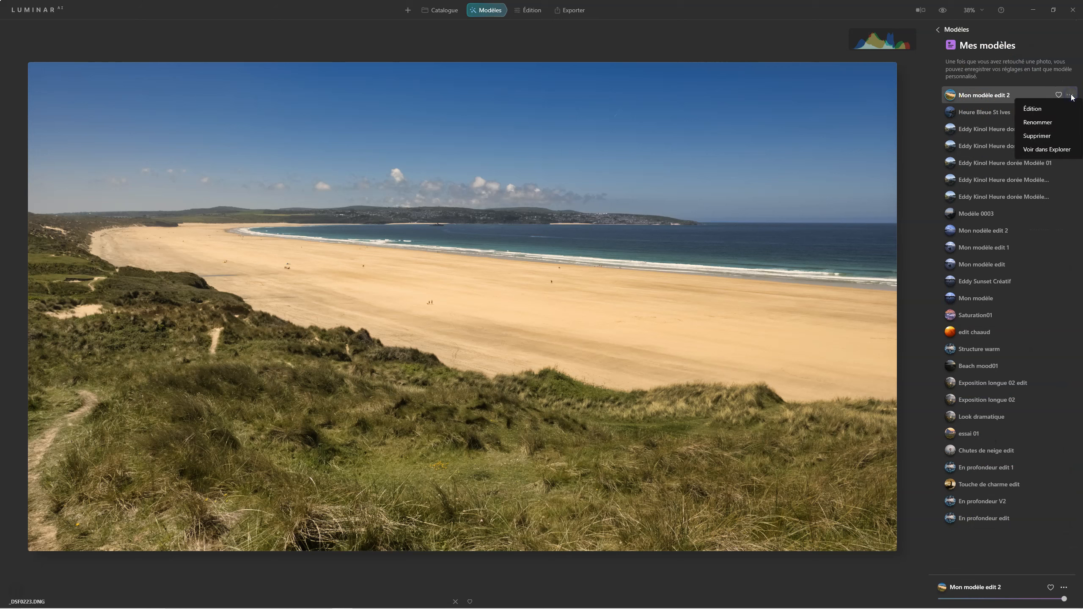
pyautogui.click(1039, 119)
pyautogui.write('Template beach')
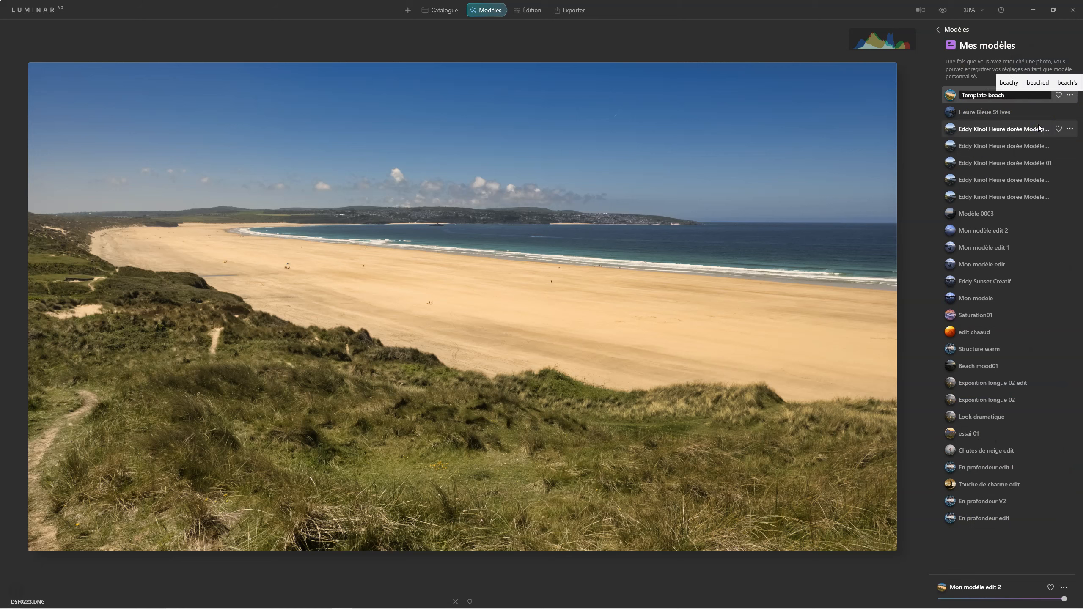
pyautogui.press('Return')
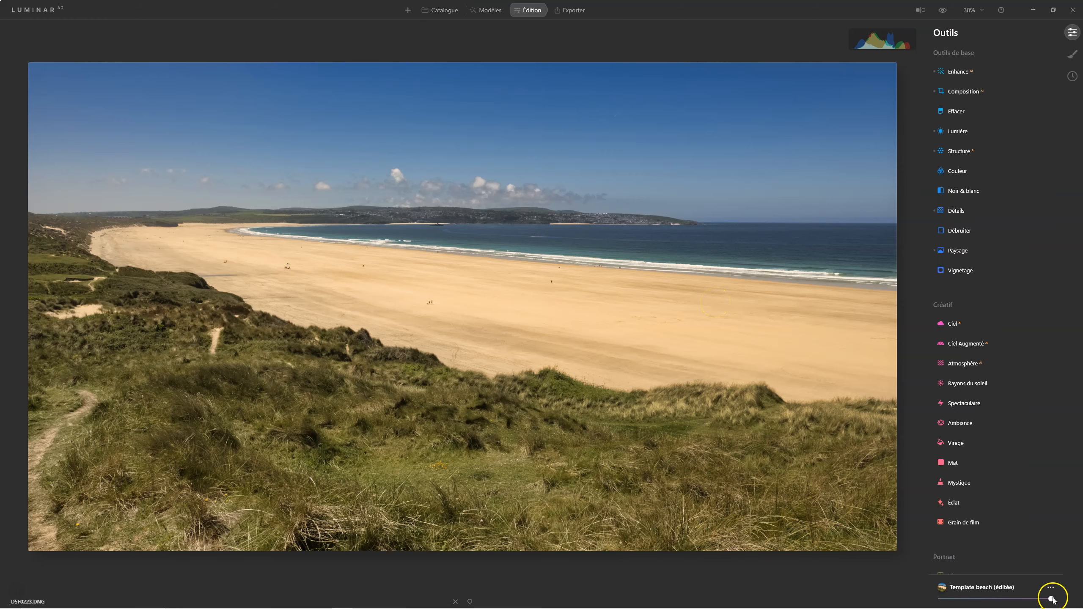
# Set Couleur Saturation to -21 and Vibrance to 20, compare with the tool off, and soften the desaturation slightly
pyautogui.moveTo(1050, 599)
pyautogui.mouseDown()
pyautogui.moveTo(941, 598)
pyautogui.moveTo(1043, 599)
pyautogui.mouseUp()
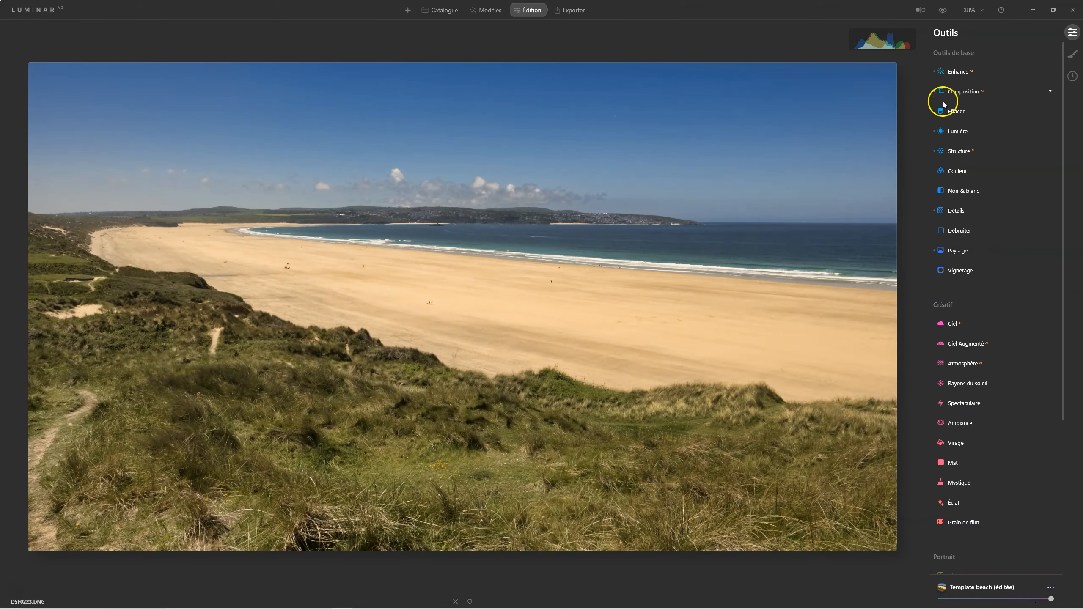
pyautogui.click(959, 170)
pyautogui.moveTo(995, 200)
pyautogui.mouseDown()
pyautogui.moveTo(985, 199)
pyautogui.moveTo(1006, 218)
pyautogui.mouseUp()
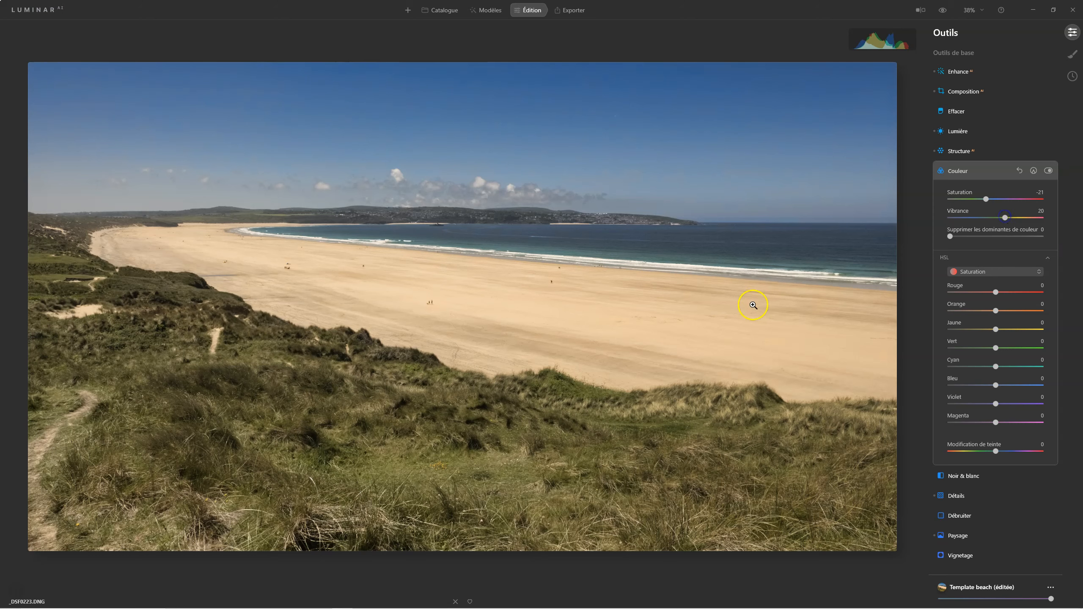
pyautogui.click(1048, 170)
pyautogui.click(1048, 170)
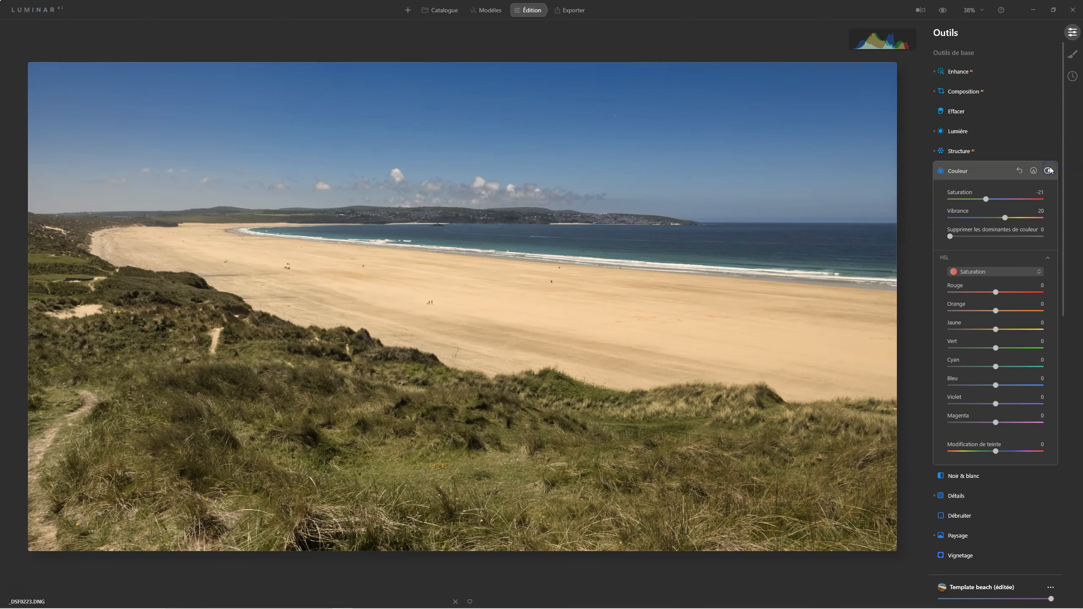
pyautogui.moveTo(985, 199); pyautogui.dragTo(989, 200)
pyautogui.click(970, 173)
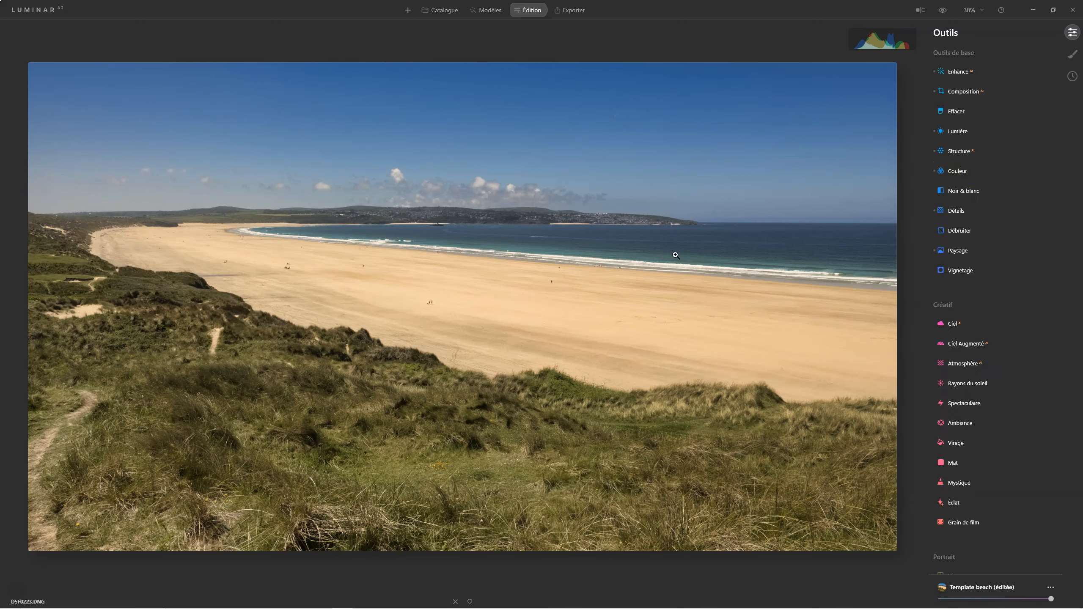